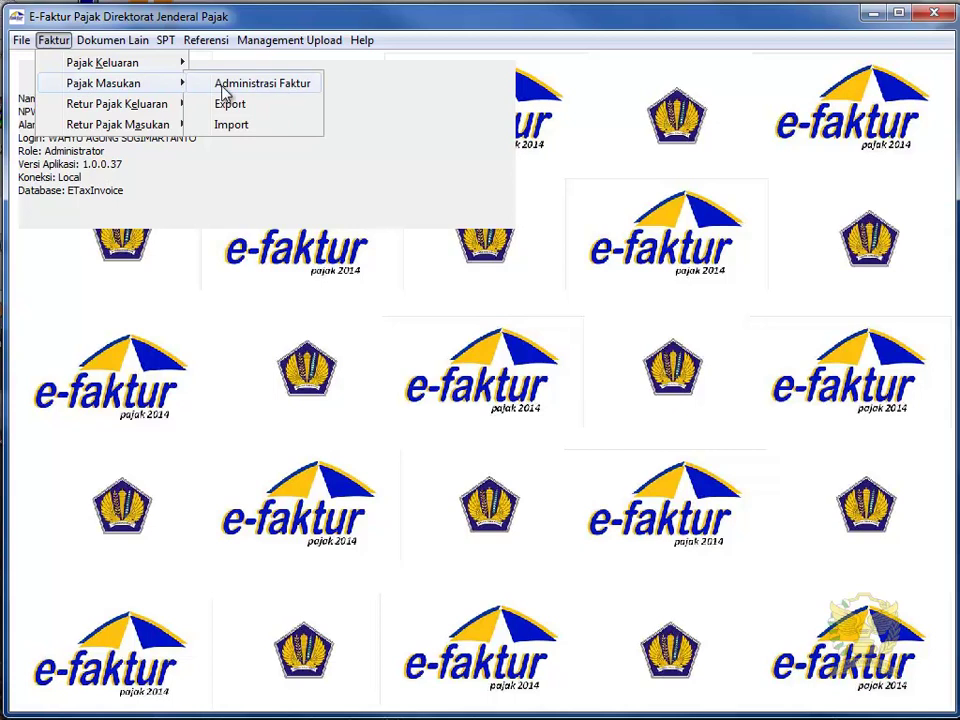
Step: Open a blank Rekam Faktur form for a new input tax invoice from the Administrasi Faktur list
{"action": "left_click", "coordinate": [121, 402]}
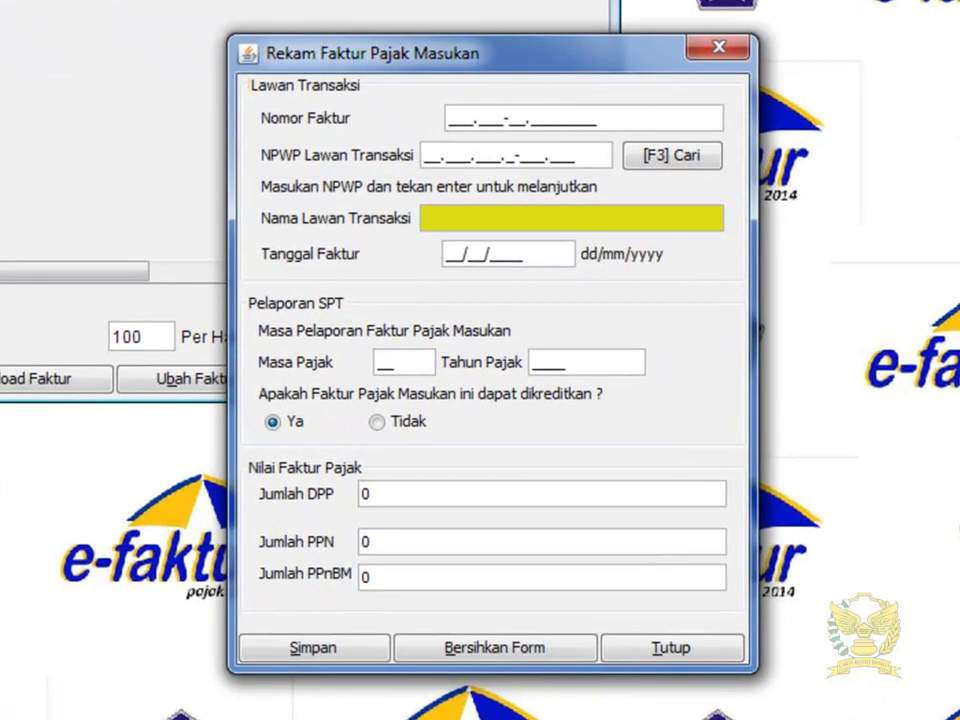
Step: Enter the invoice number and the counterparty's NPWP, then look up that NPWP
{"action": "type", "text": "010.999-"}
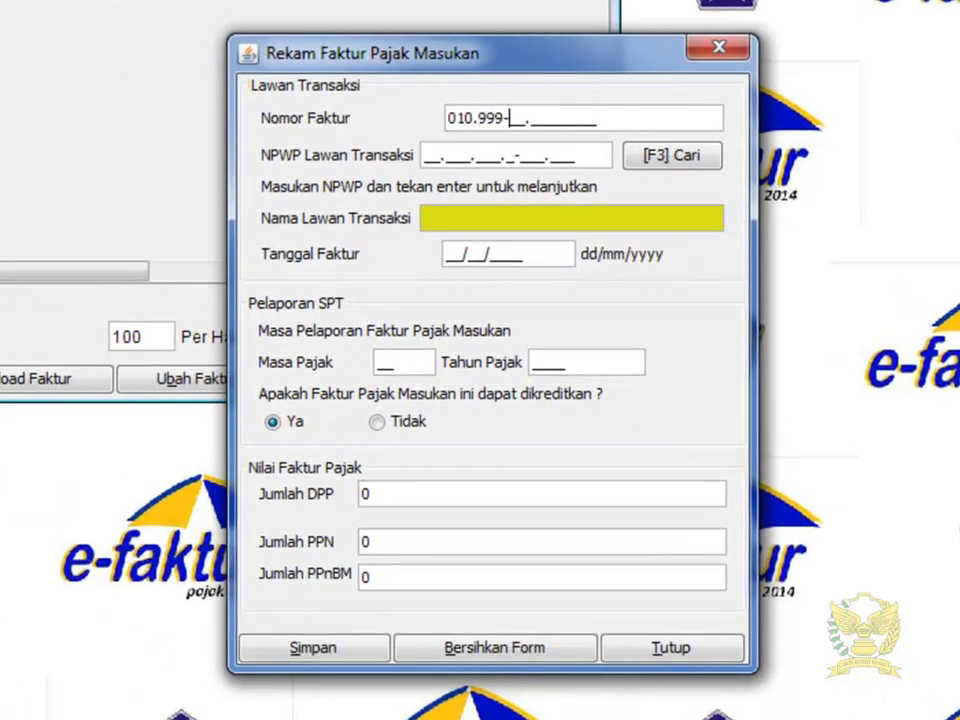
{"action": "type", "text": "1400000"}
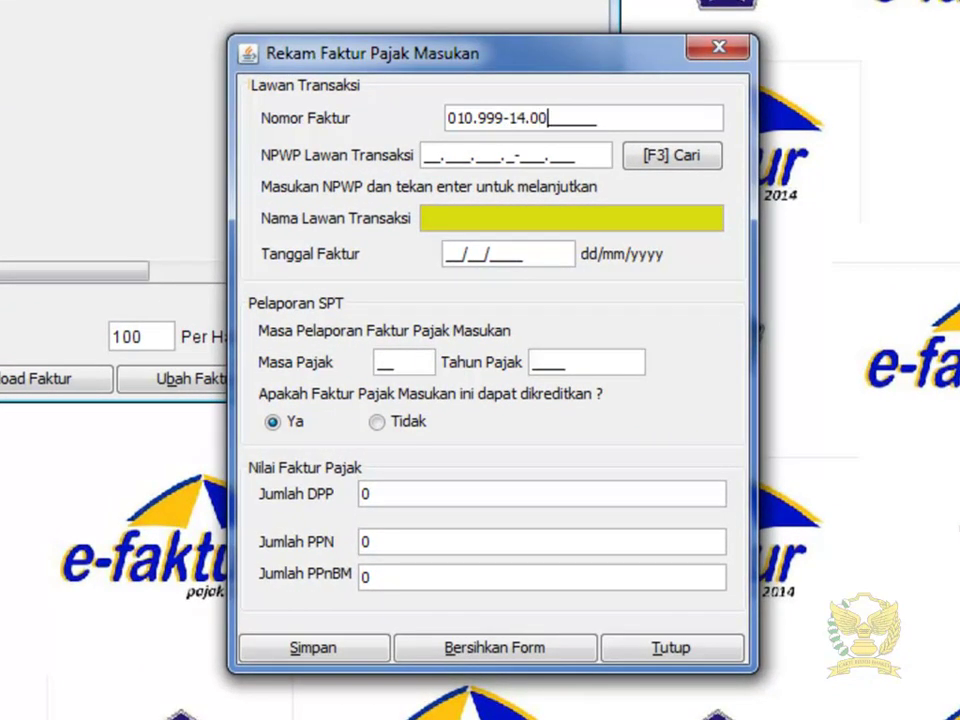
{"action": "type", "text": "198"}
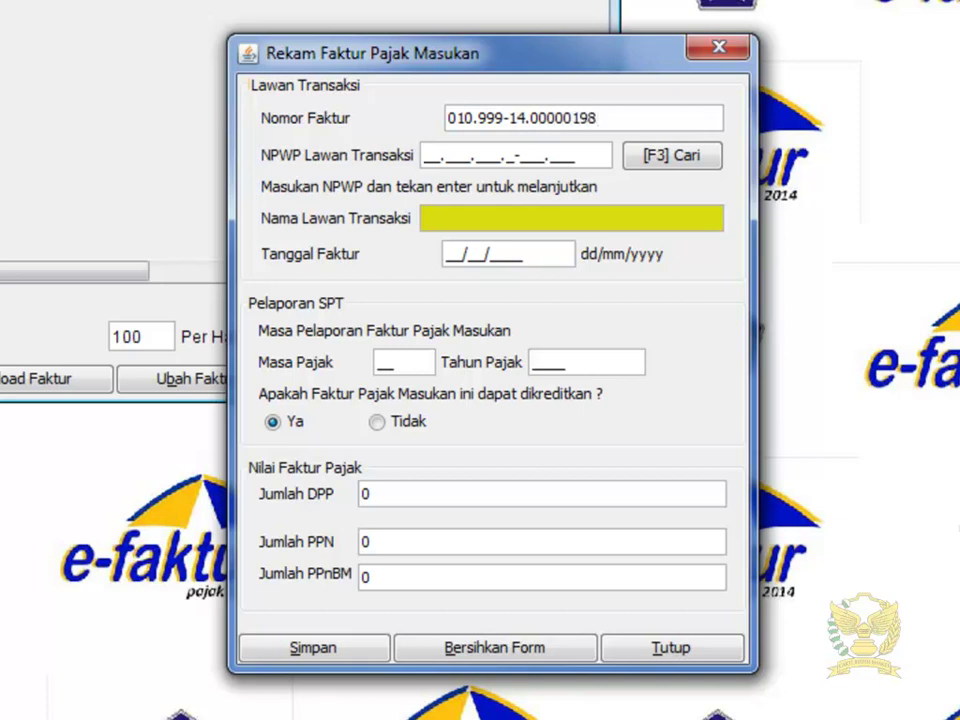
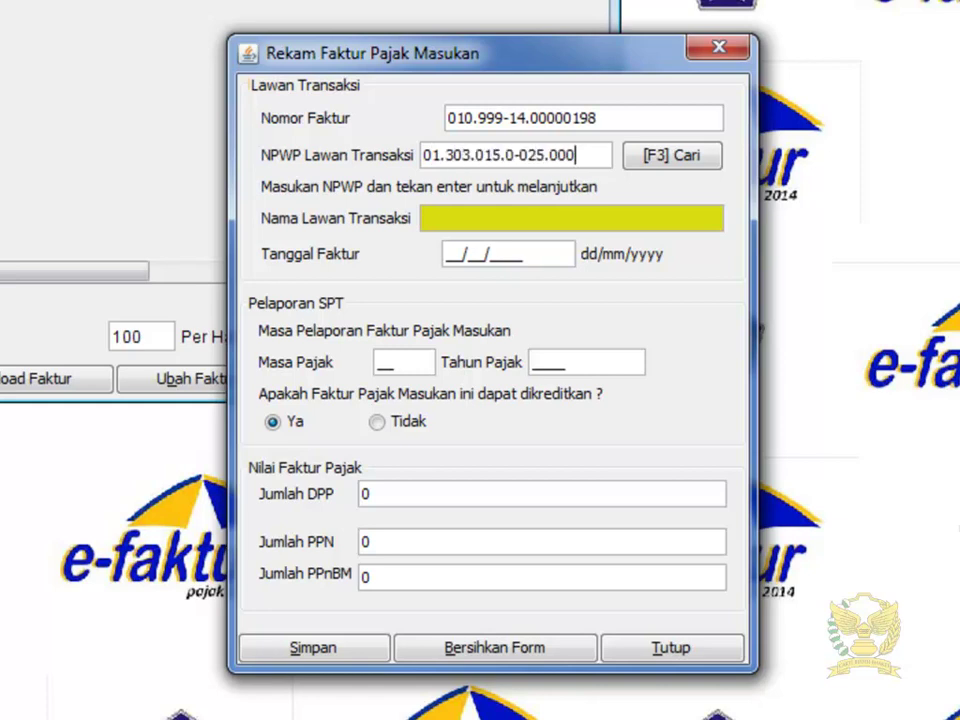
{"action": "key", "text": "Return"}
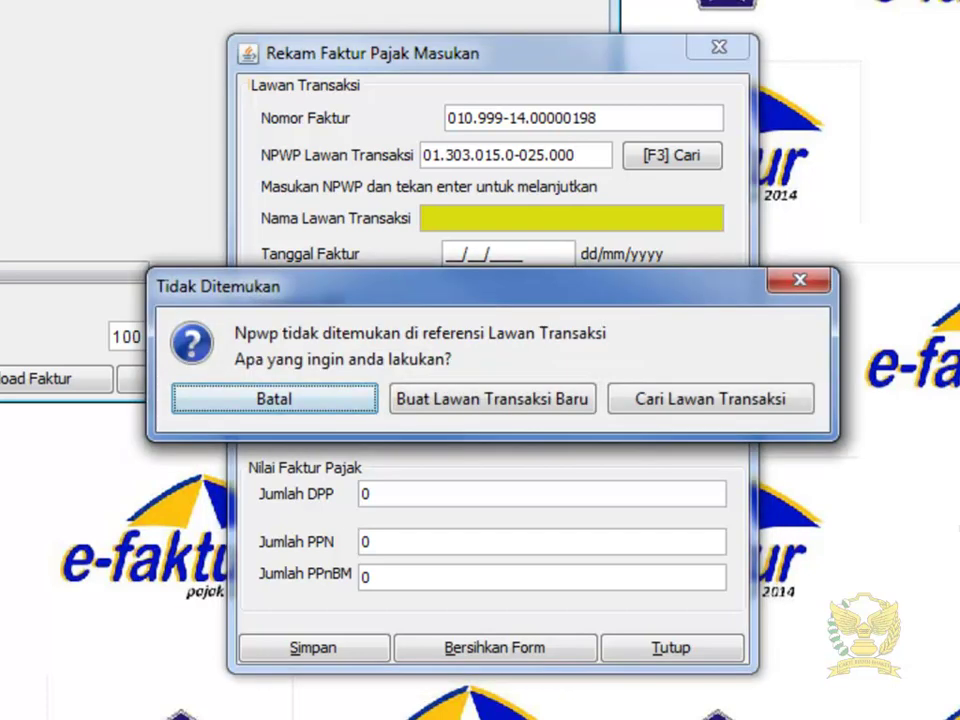
Step: Create a new counterparty named PT SAMPLE and enter its street address and district
{"action": "left_click", "coordinate": [472, 400]}
{"action": "left_click", "coordinate": [468, 205]}
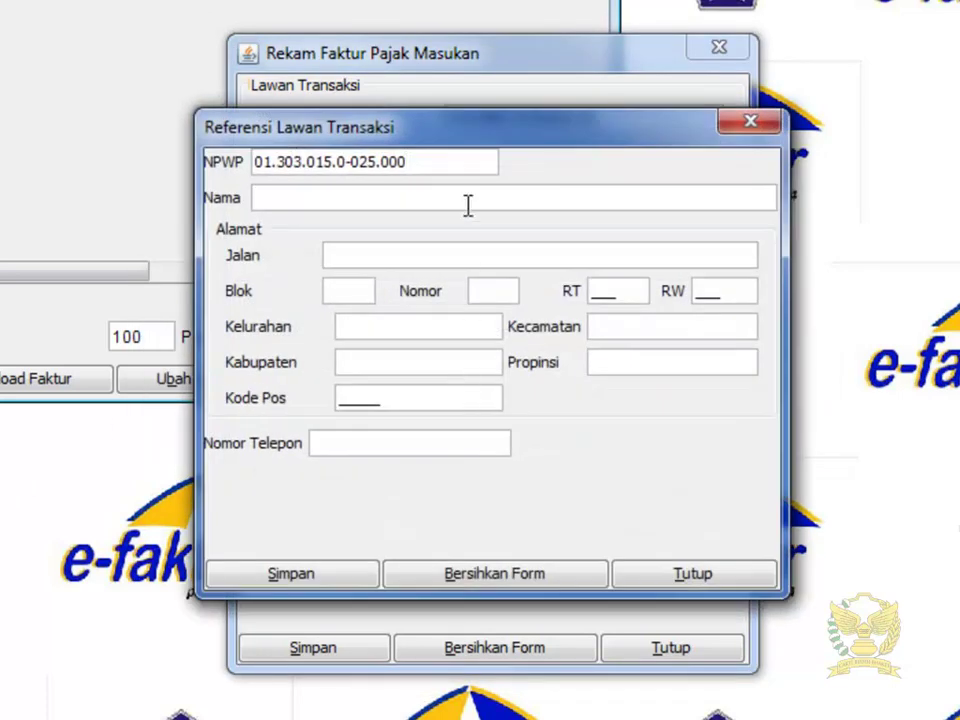
{"action": "type", "text": "PT SAMPLE"}
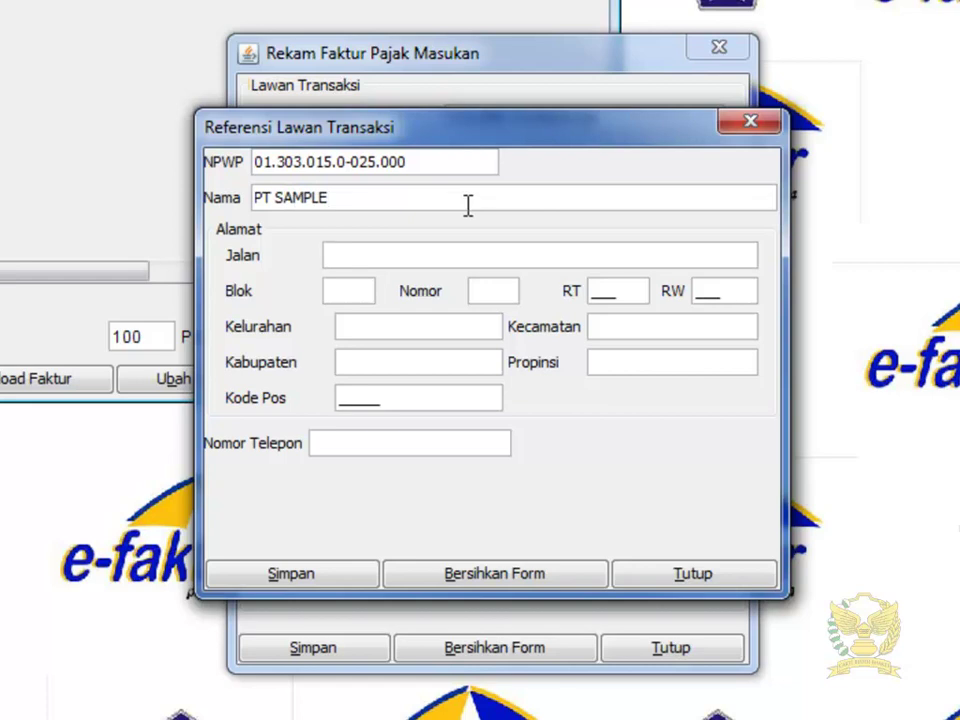
{"action": "type", "text": "PUSAKA SAK"}
{"action": "type", "text": "TU"}
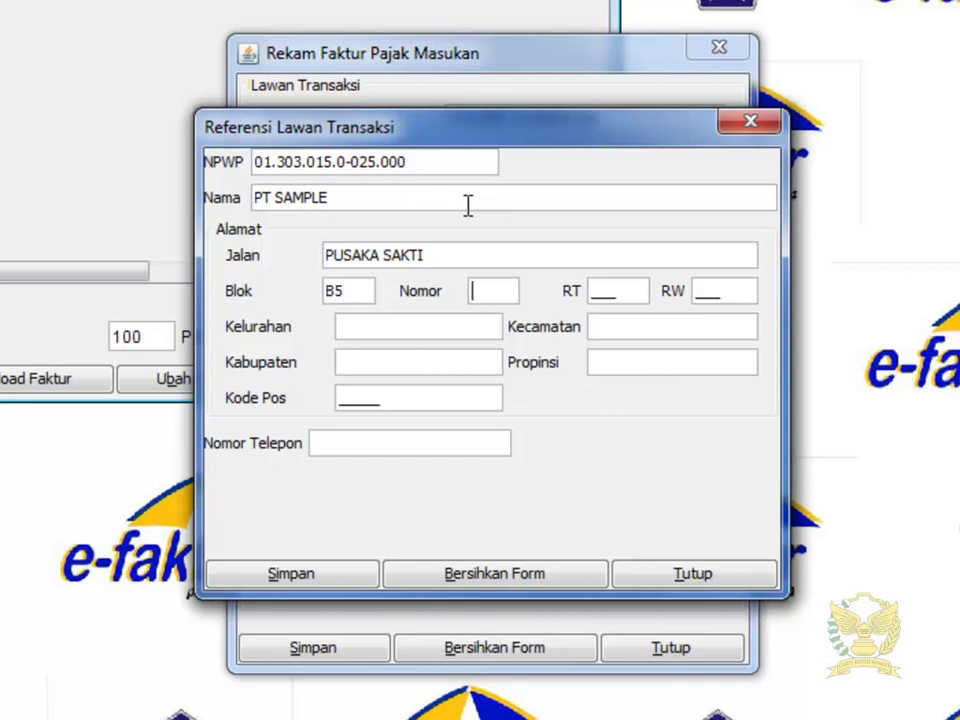
{"action": "type", "text": "019"}
{"action": "type", "text": "008"}
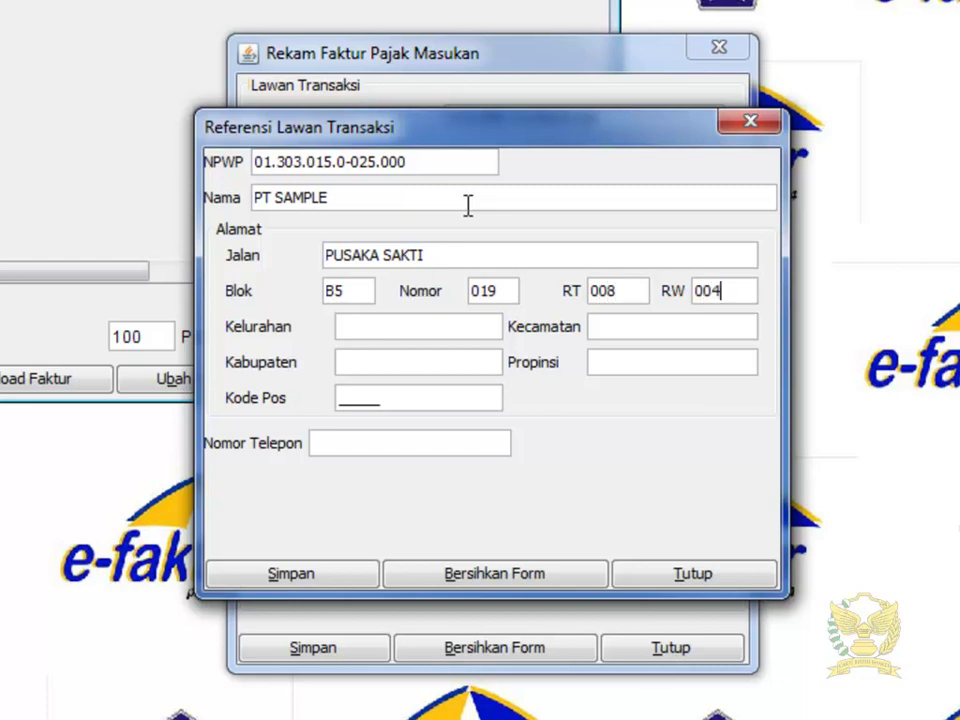
{"action": "type", "text": "JATIMAKMUR"}
{"action": "key", "text": "Tab"}
{"action": "type", "text": "PONDOK GEDE"}
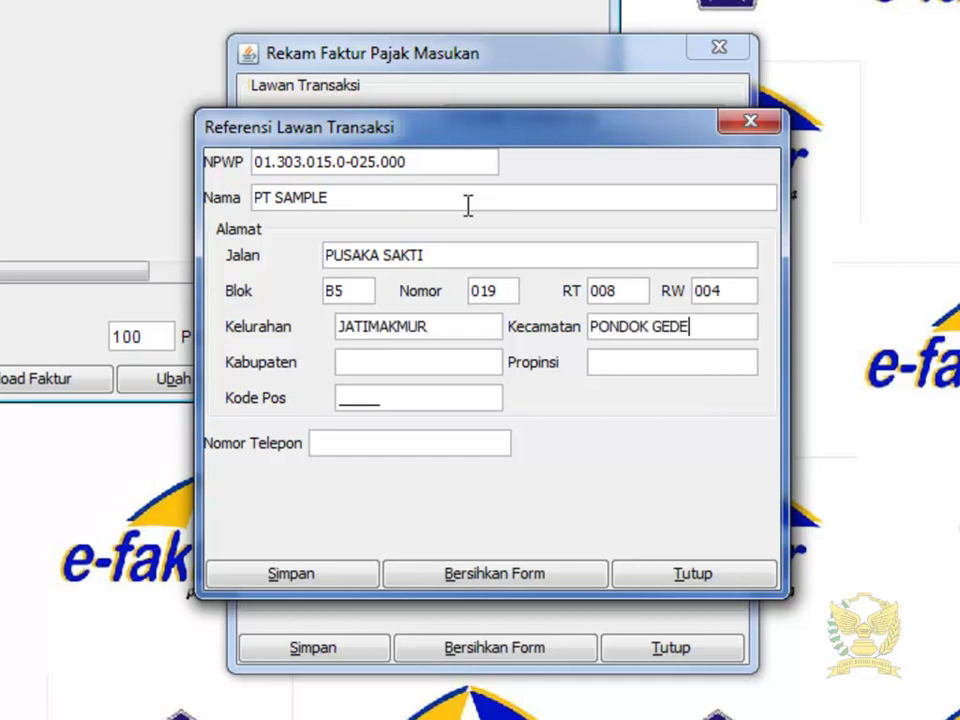
{"action": "type", "text": "BEKASI"}
Step: Fill in the counterparty's province, postal code and phone number, then save it
{"action": "key", "text": "Tab"}
{"action": "type", "text": "JAWA"}
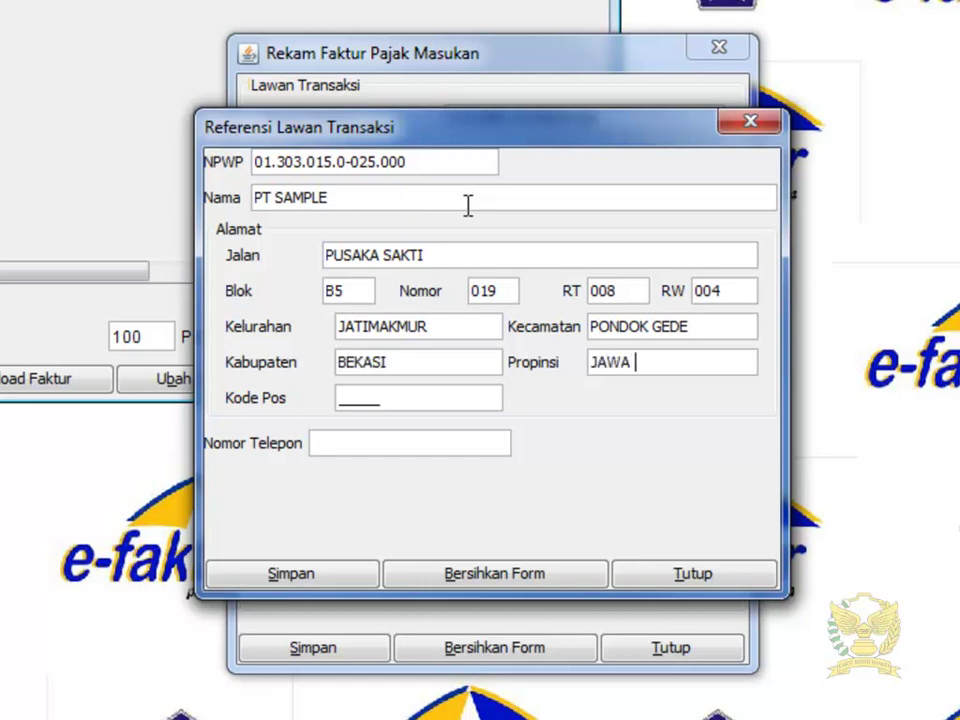
{"action": "type", "text": " BARAT"}
{"action": "type", "text": "17413"}
{"action": "key", "text": "Tab"}
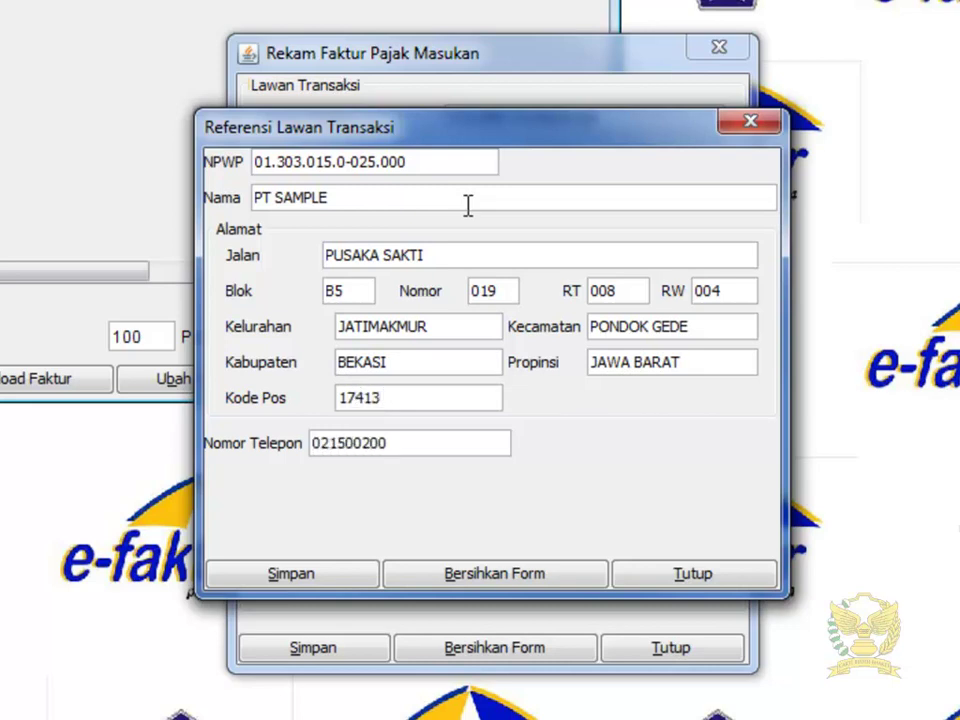
{"action": "left_click", "coordinate": [364, 576]}
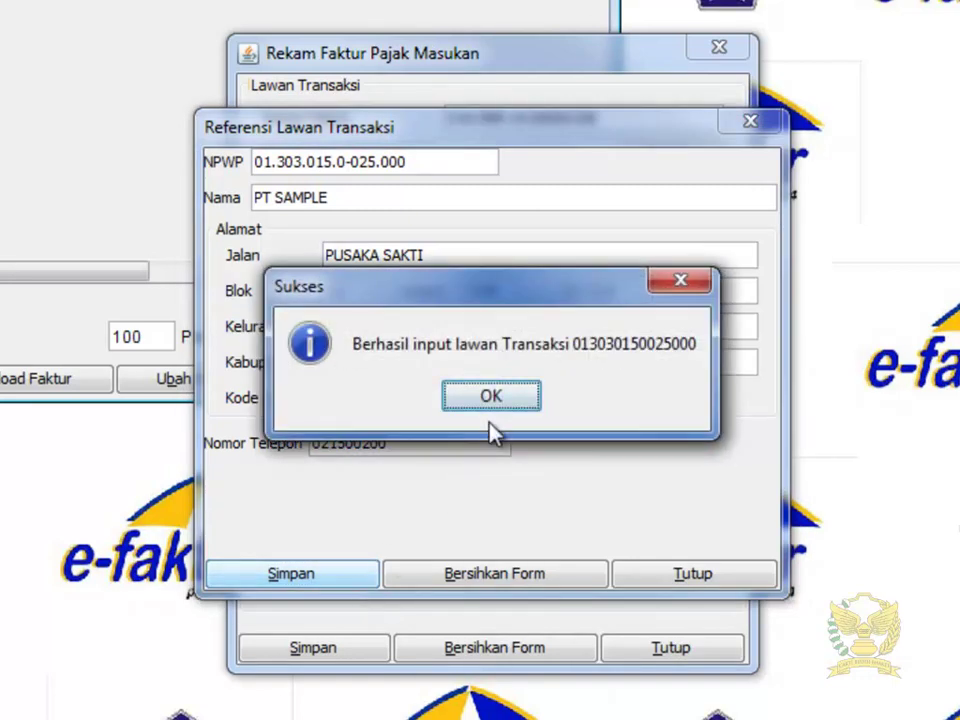
{"action": "left_click", "coordinate": [495, 398]}
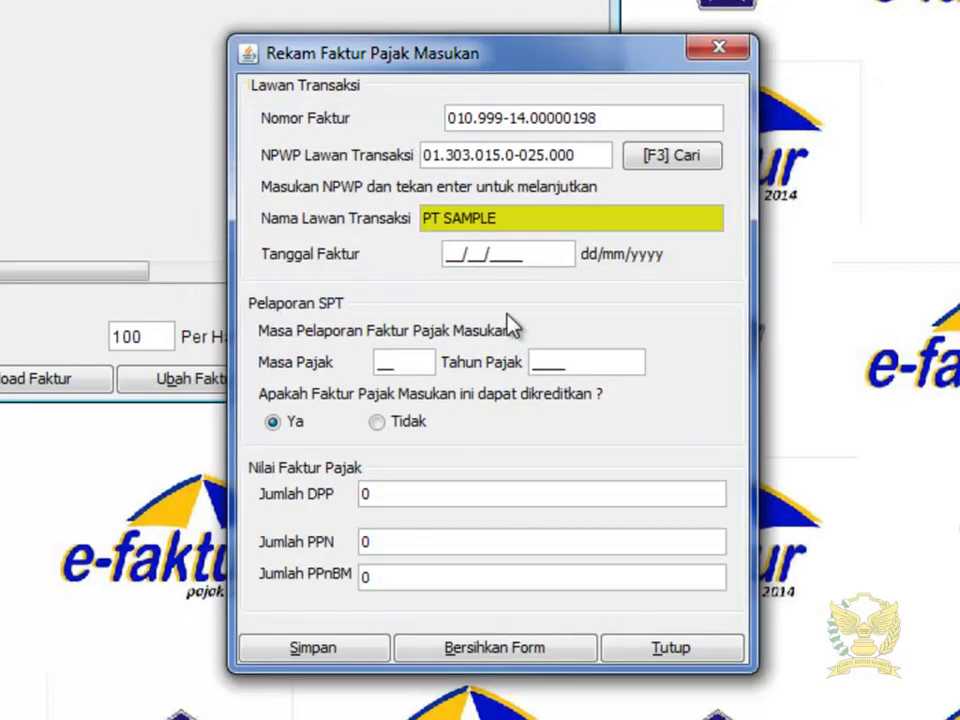
Step: Save the creditable invoice dated 19/11/2014 with DPP 3.500.000 (PPN 350.000), declining another invoice
{"action": "type", "text": "19/11/2014"}
{"action": "key", "text": "Tab"}
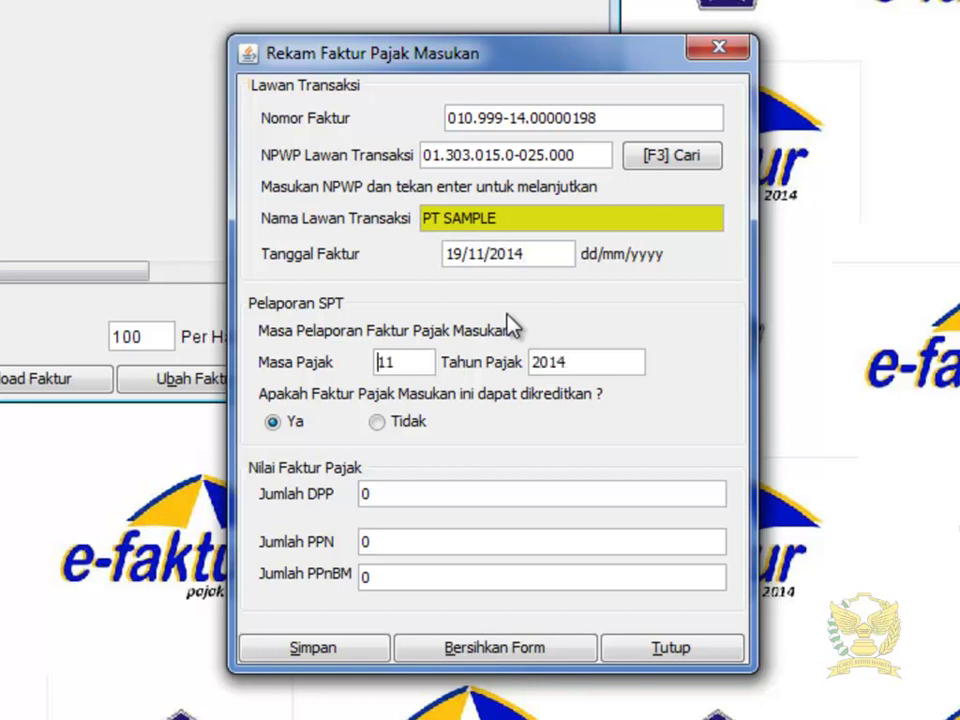
{"action": "left_click", "coordinate": [420, 421]}
{"action": "left_click", "coordinate": [292, 421]}
{"action": "left_click", "coordinate": [407, 493]}
{"action": "double_click", "coordinate": [437, 495]}
{"action": "type", "text": "3.500."}
{"action": "type", "text": "00000"}
{"action": "key", "text": "Tab"}
{"action": "left_click", "coordinate": [383, 646]}
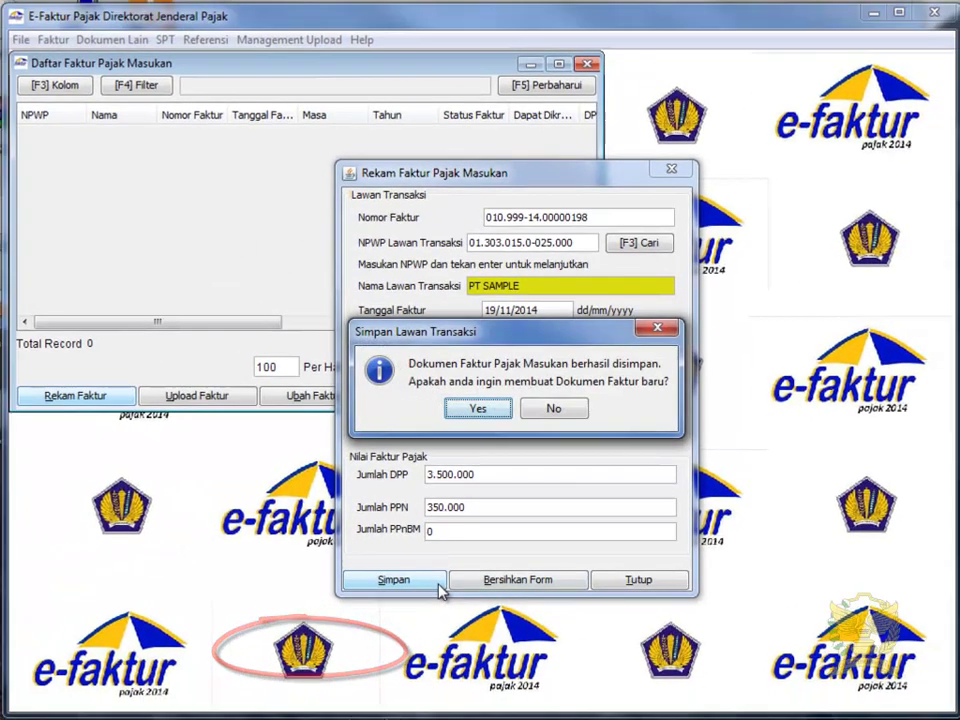
{"action": "left_click", "coordinate": [551, 408]}
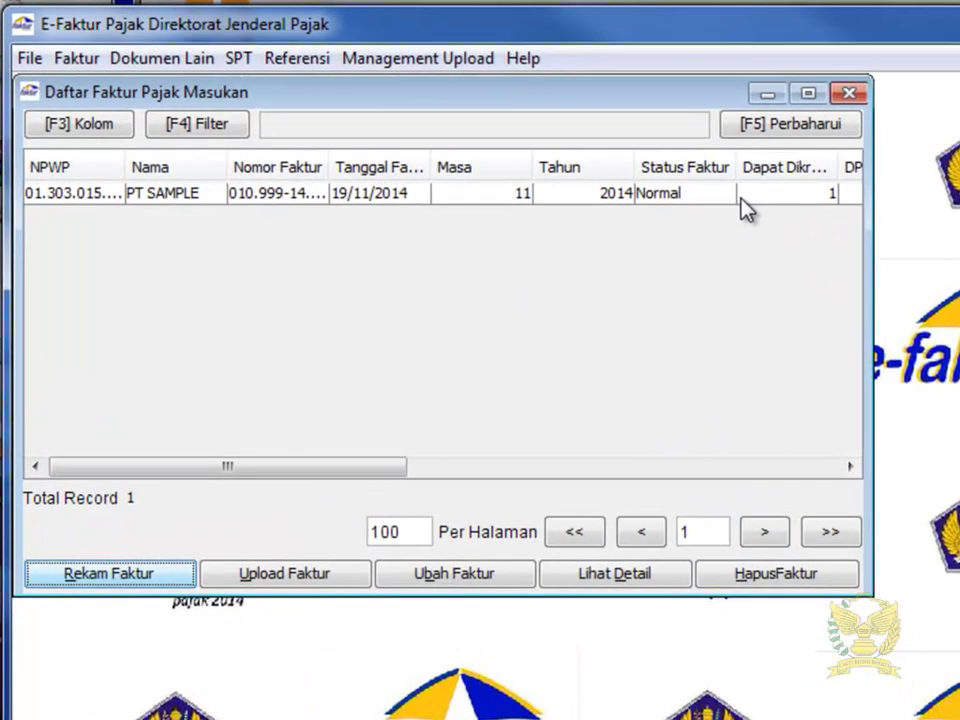
Step: Queue the PT SAMPLE 3.500.000 invoice for upload via Upload Faktur and confirm
{"action": "left_click", "coordinate": [776, 196]}
{"action": "left_click_drag", "start_coordinate": [308, 467], "coordinate": [565, 480]}
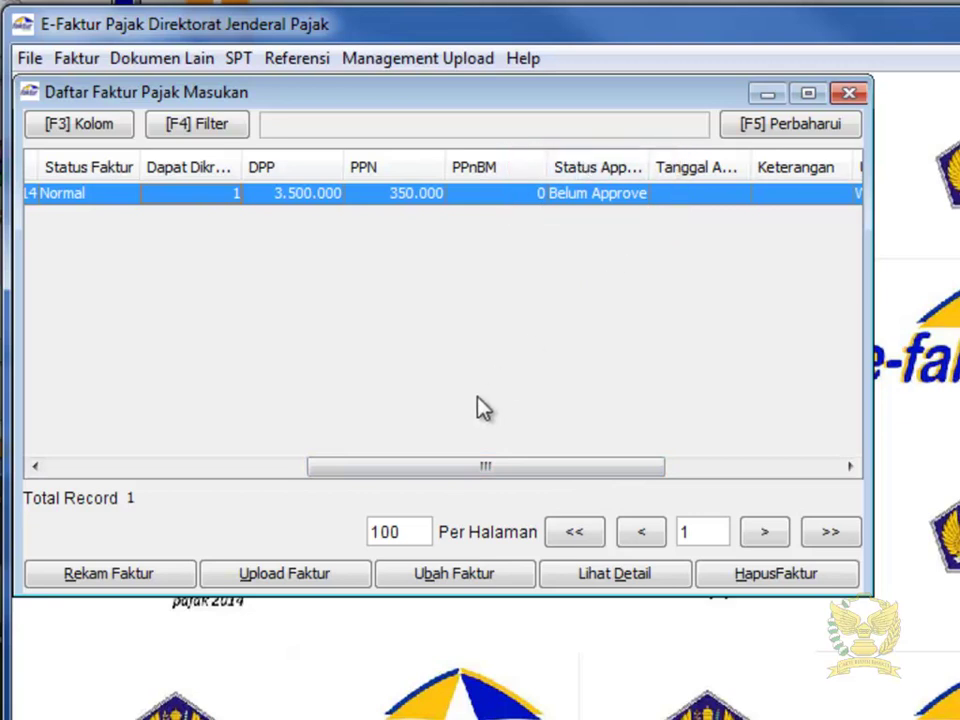
{"action": "left_click", "coordinate": [332, 573]}
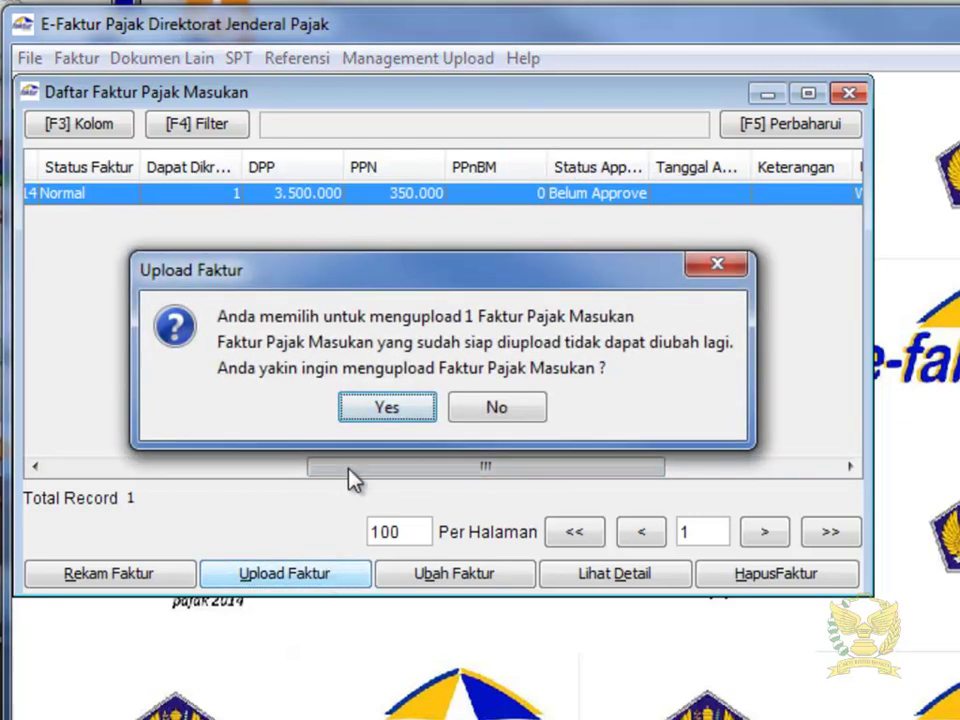
{"action": "left_click", "coordinate": [399, 407]}
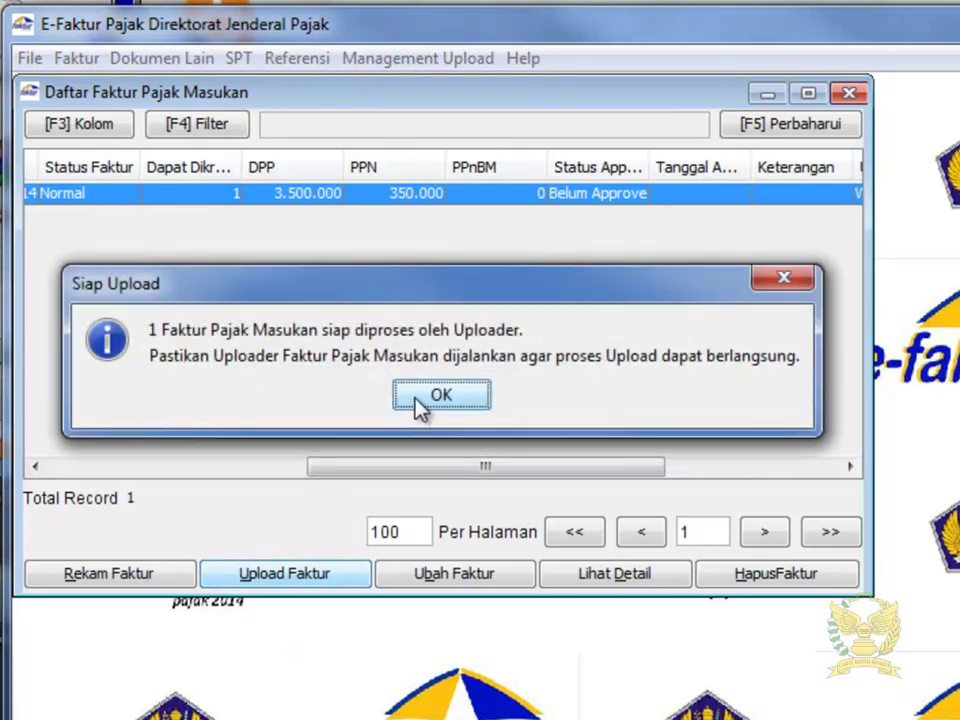
{"action": "left_click", "coordinate": [446, 397]}
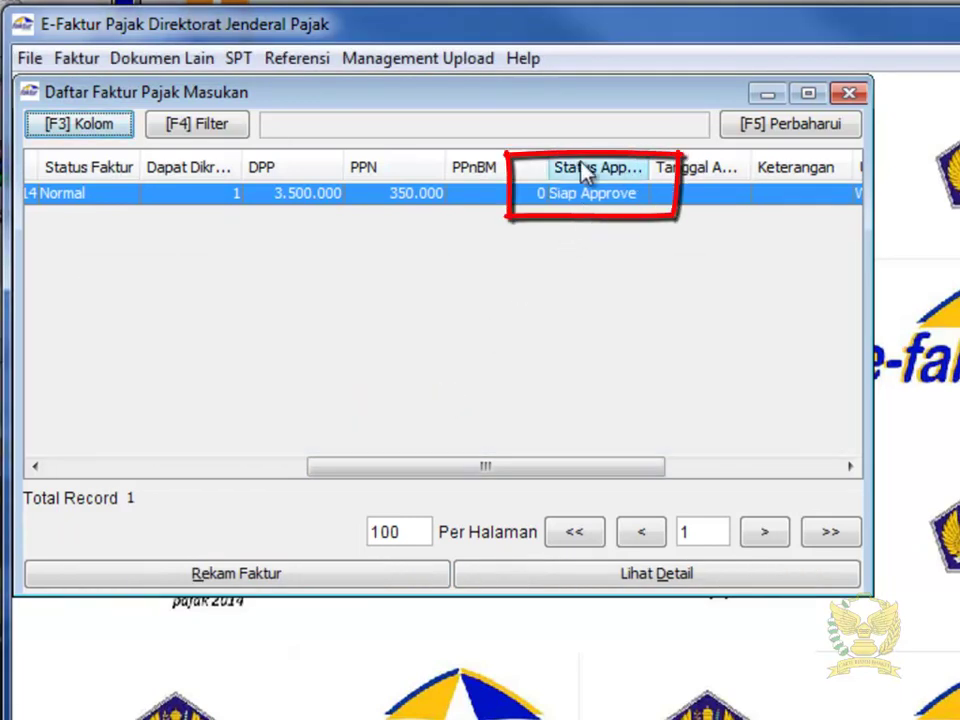
Step: Start the Uploader from Upload Faktur / Retur, logging in with the captcha and password
{"action": "left_click", "coordinate": [405, 58]}
{"action": "left_click", "coordinate": [416, 91]}
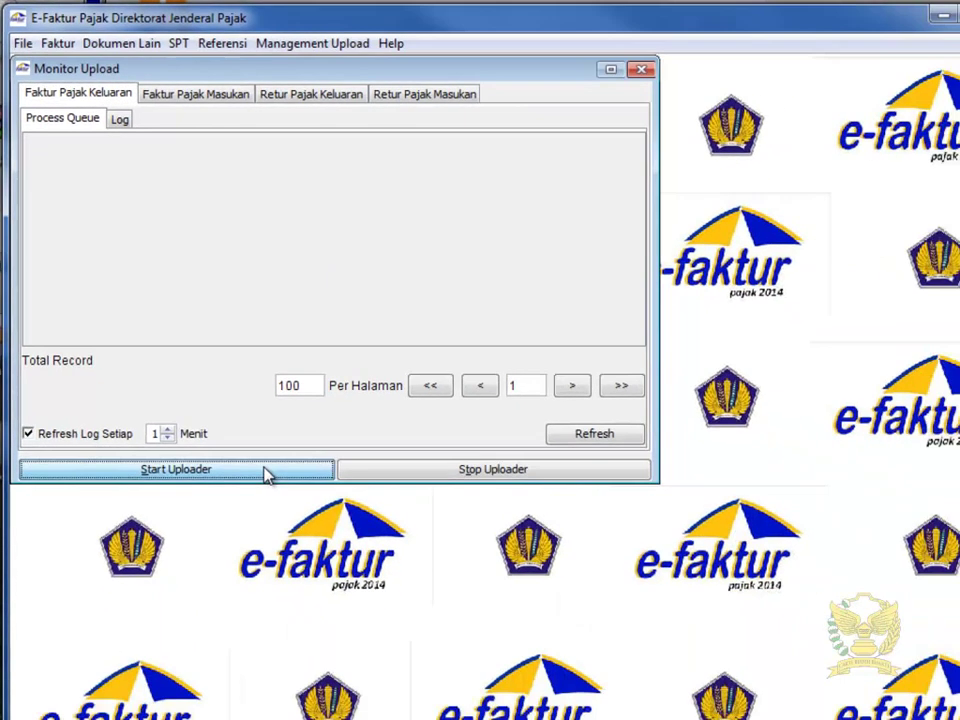
{"action": "left_click", "coordinate": [356, 636]}
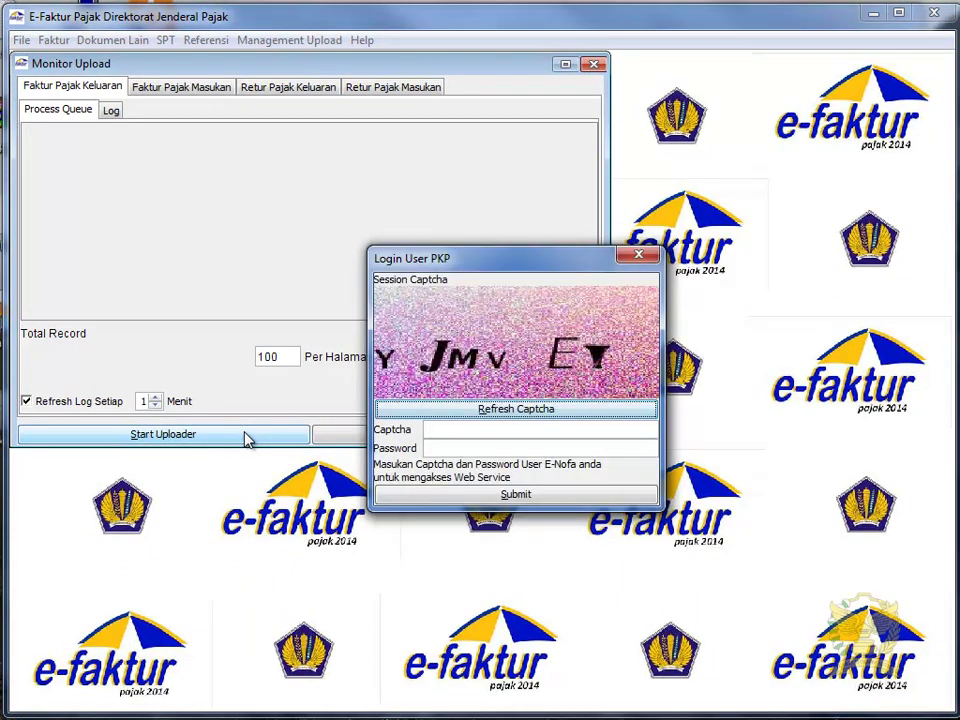
{"action": "left_click", "coordinate": [573, 414]}
{"action": "left_click", "coordinate": [567, 428]}
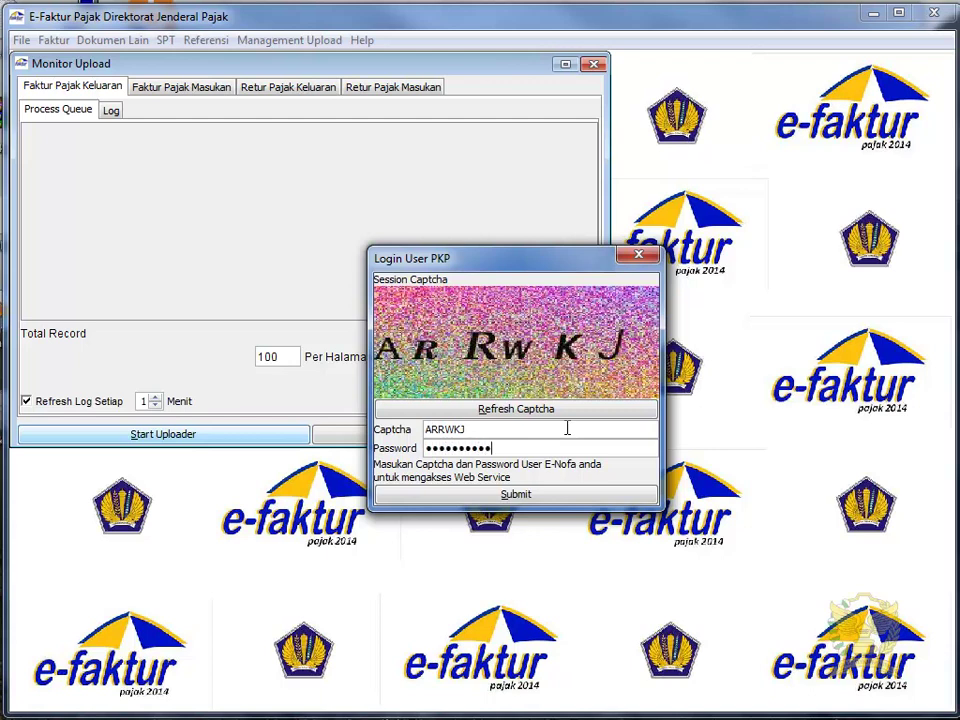
{"action": "left_click", "coordinate": [574, 494]}
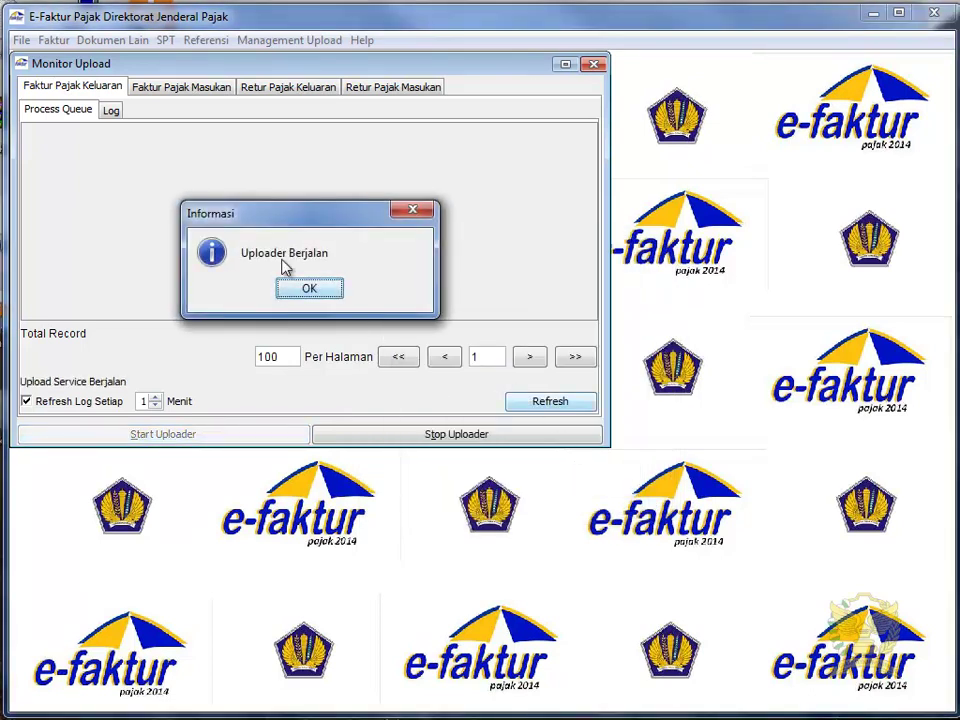
{"action": "left_click", "coordinate": [309, 288]}
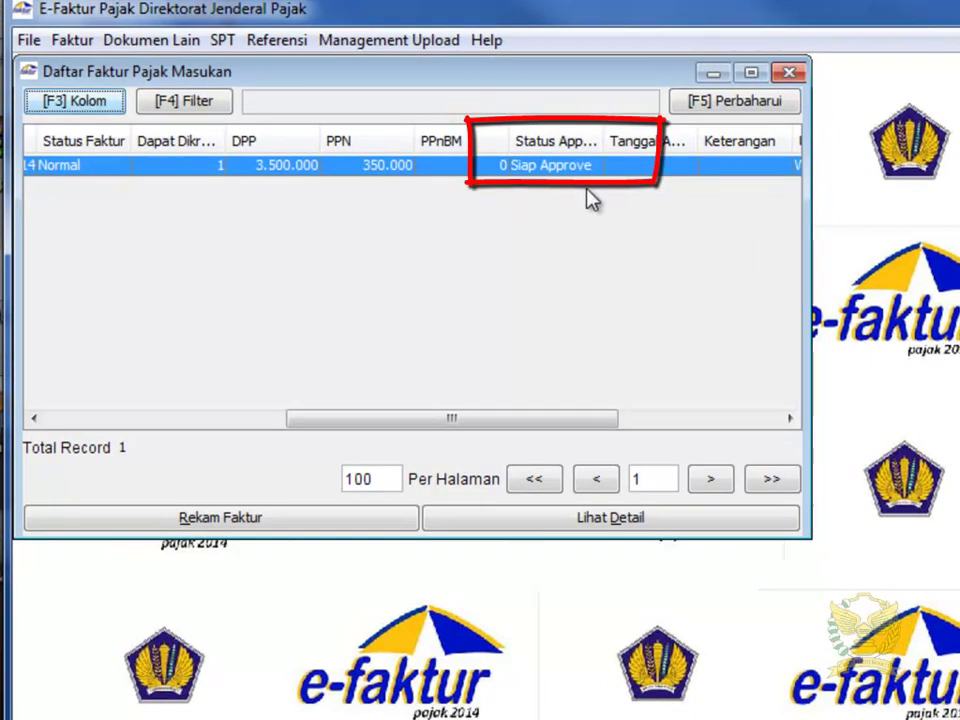
Step: Refresh the list with [F5] Perbaharui and widen the Status Approval column to show Approval Sukses
{"action": "left_click", "coordinate": [690, 108]}
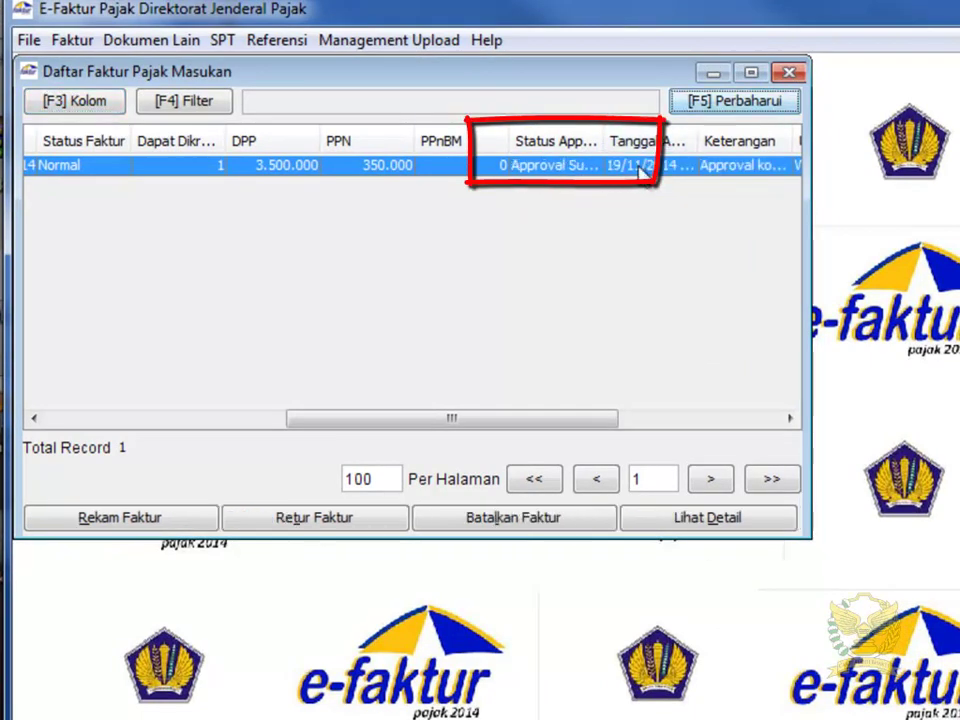
{"action": "mouse_move", "coordinate": [605, 140]}
{"action": "left_mouse_down"}
{"action": "mouse_move", "coordinate": [652, 136]}
{"action": "mouse_move", "coordinate": [643, 133]}
{"action": "left_mouse_up"}
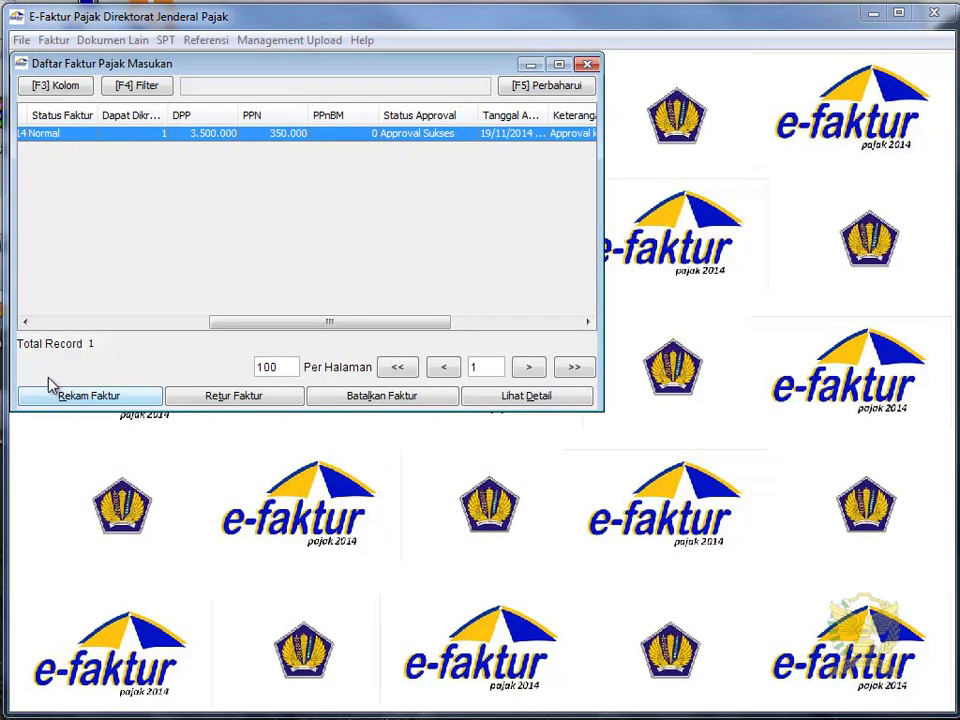
Step: Start a new input invoice, enter its number, and pick PT SAMPLE from the saved counterparties
{"action": "left_click", "coordinate": [131, 400]}
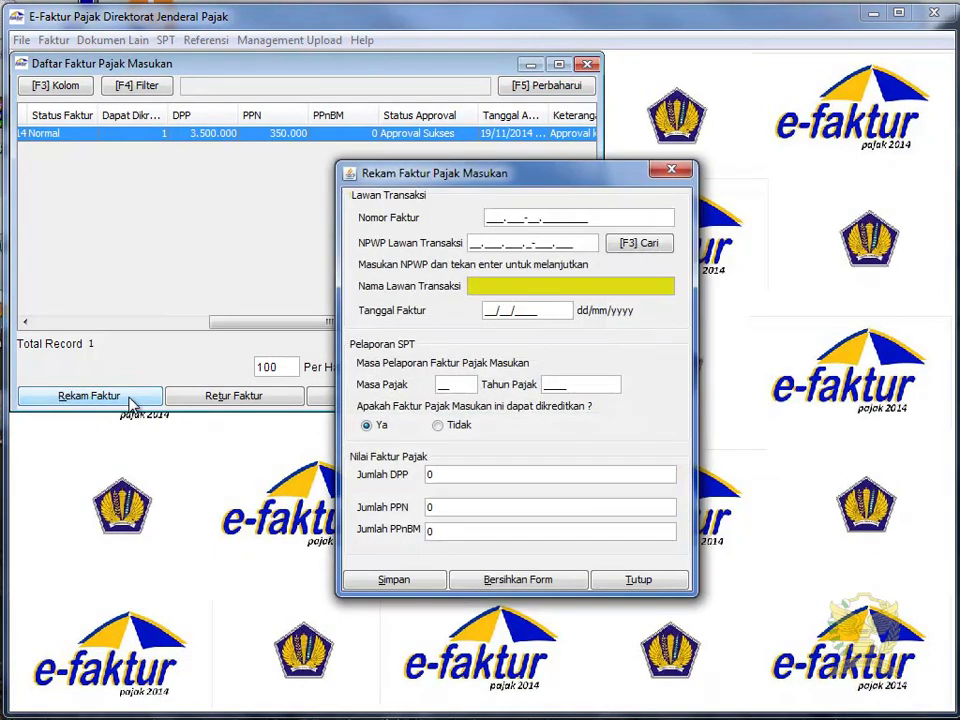
{"action": "type", "text": "010.999-14.00000199"}
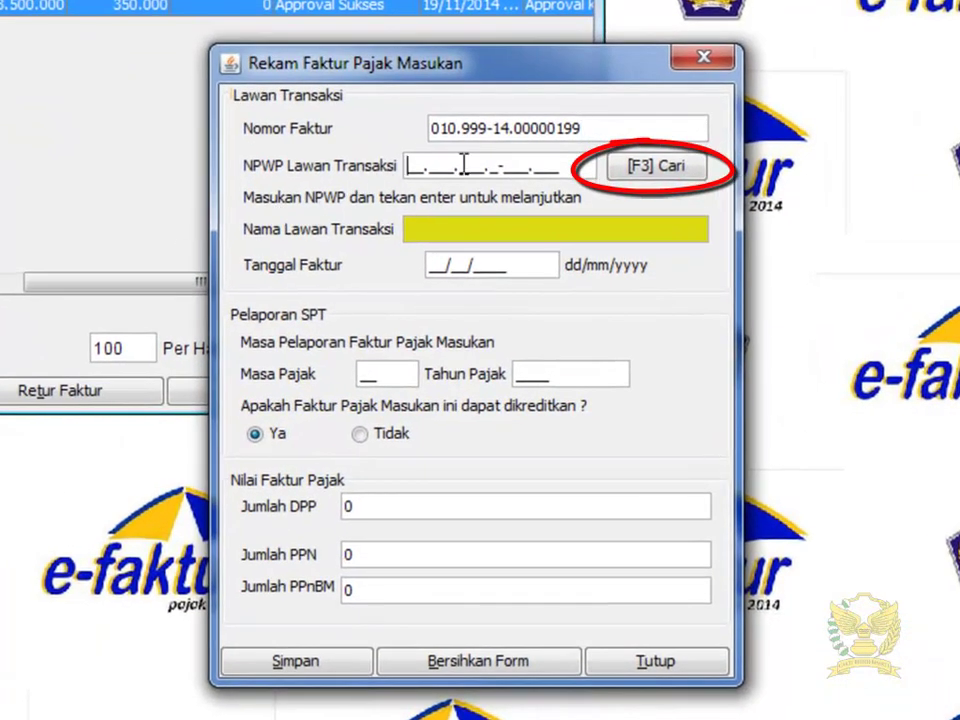
{"action": "left_click", "coordinate": [688, 172]}
{"action": "left_click", "coordinate": [757, 201]}
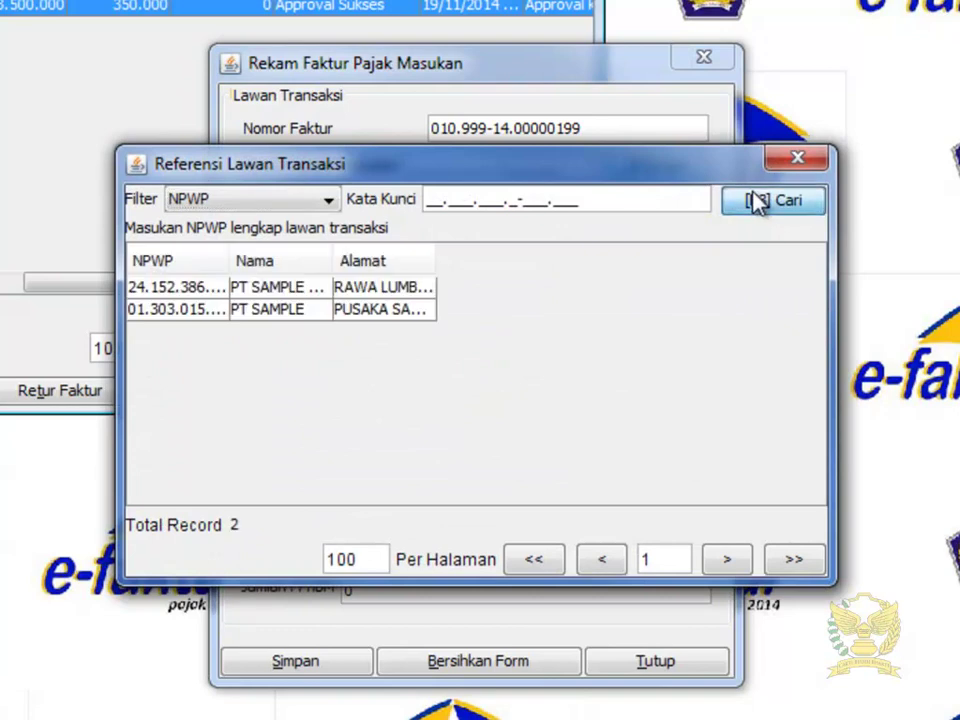
{"action": "left_click_drag", "start_coordinate": [333, 260], "coordinate": [413, 260]}
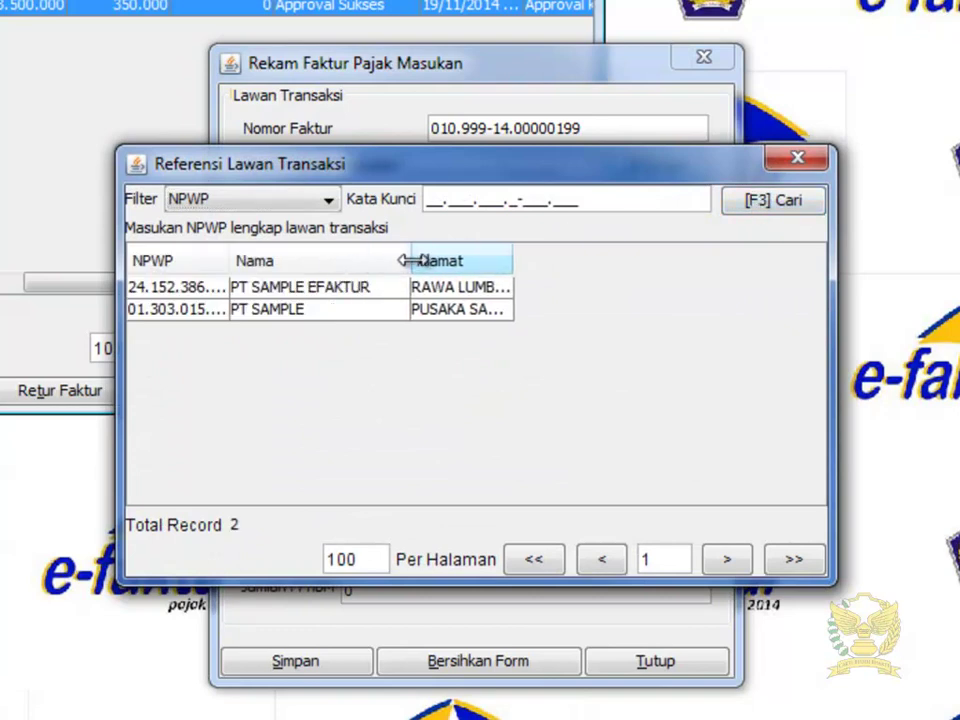
{"action": "left_click_drag", "start_coordinate": [229, 252], "coordinate": [325, 255]}
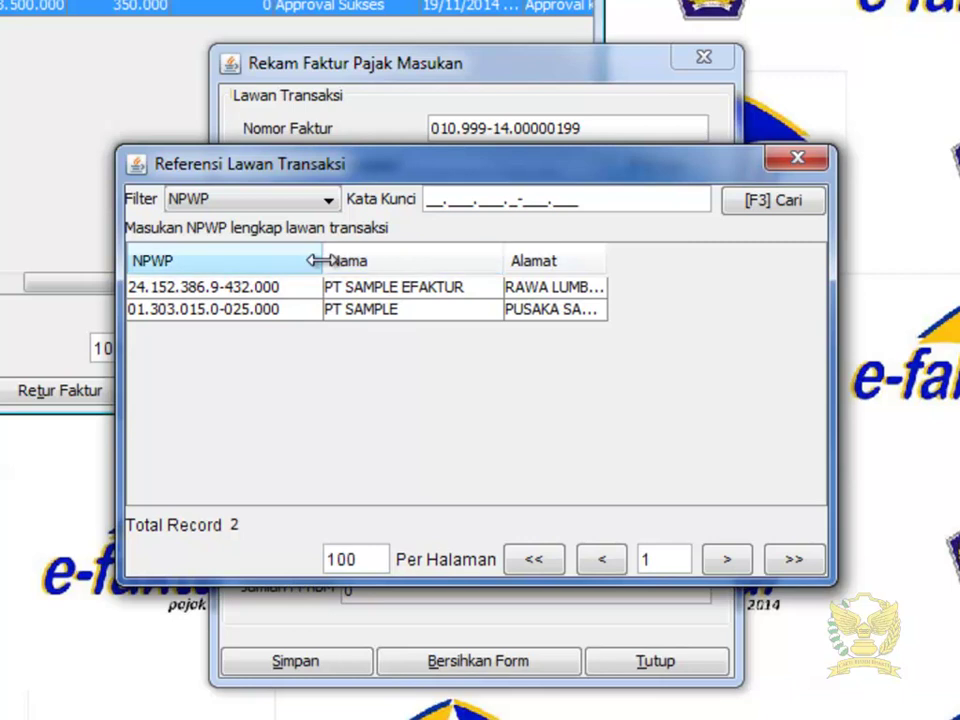
{"action": "double_click", "coordinate": [293, 309]}
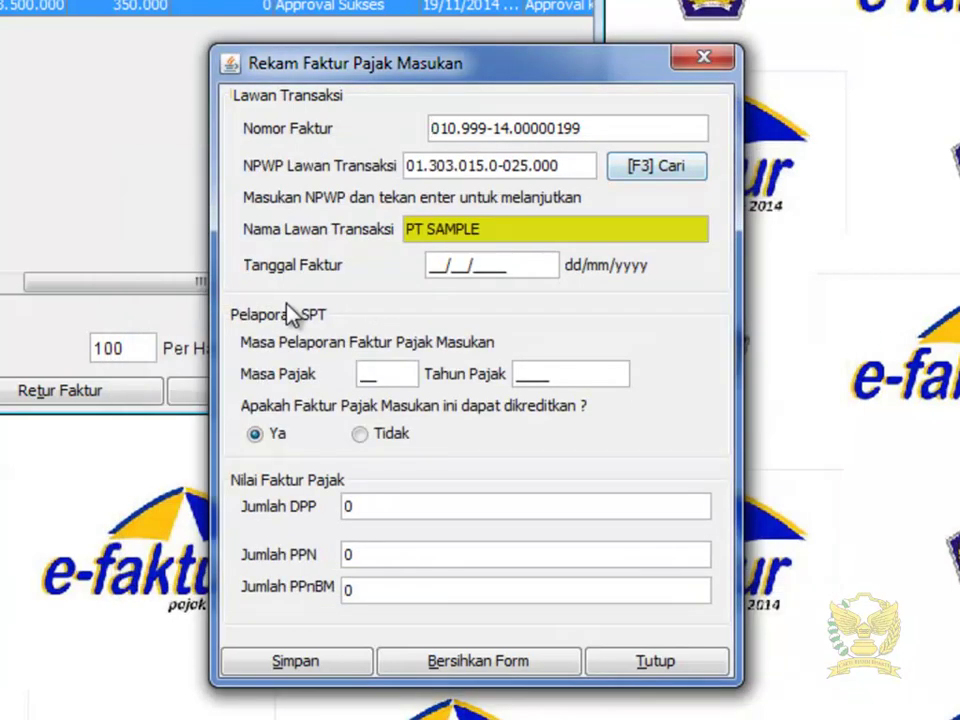
Step: Enter date 19/11/2014, period 11/2014, DPP 1.500.000 (PPN 150.000), and save the invoice
{"action": "type", "text": "19112014"}
{"action": "left_click", "coordinate": [395, 372]}
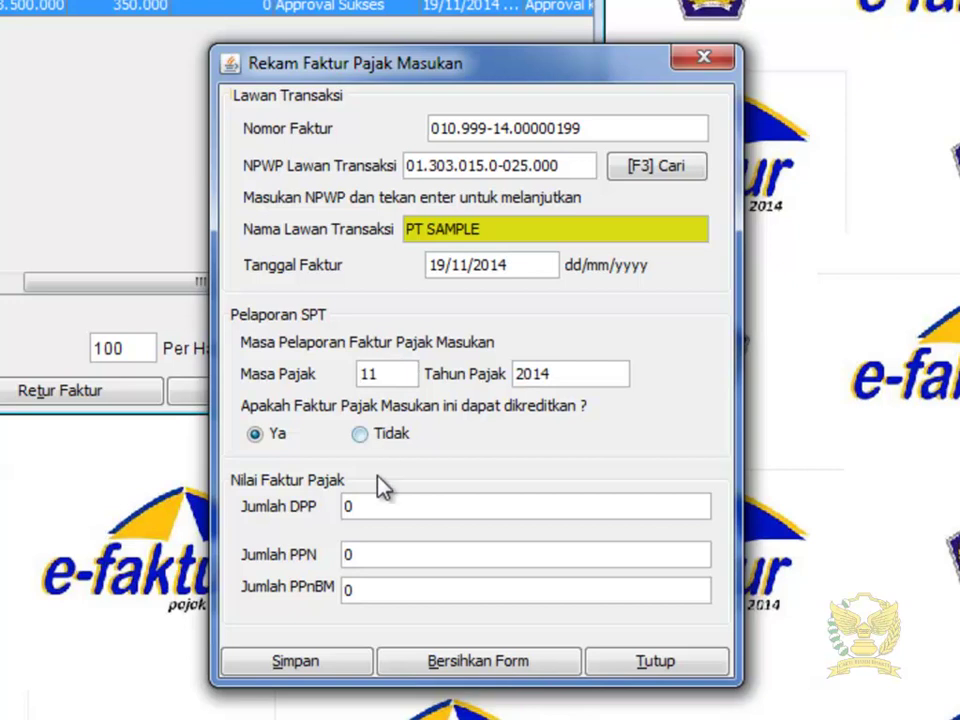
{"action": "left_click", "coordinate": [380, 502]}
{"action": "type", "text": "1.50"}
{"action": "type", "text": "0.000"}
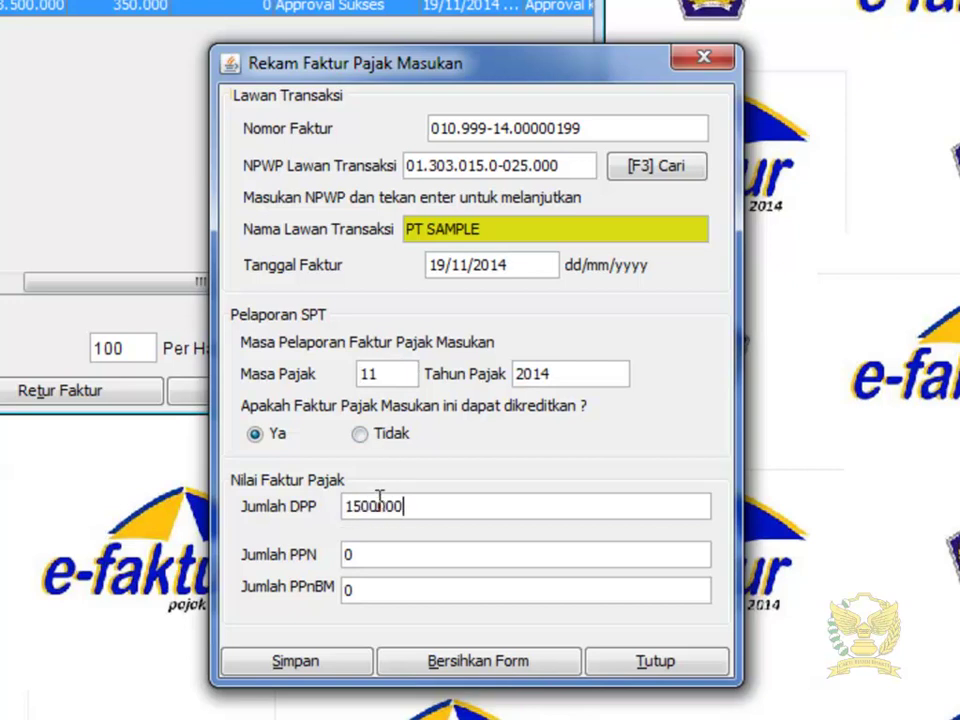
{"action": "key", "text": "Tab"}
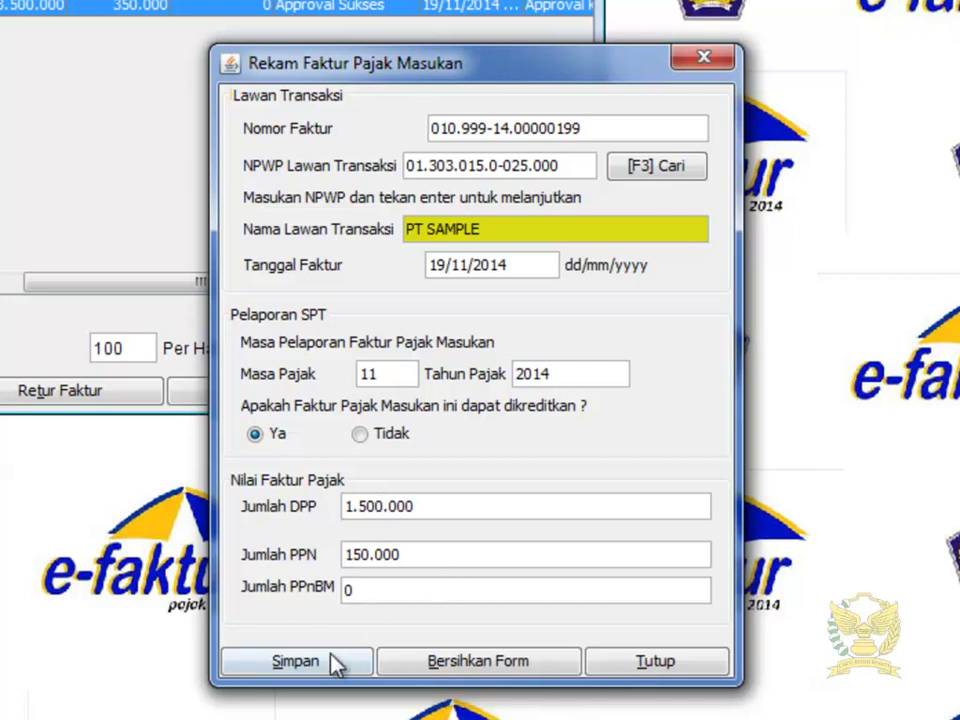
{"action": "left_click", "coordinate": [326, 660]}
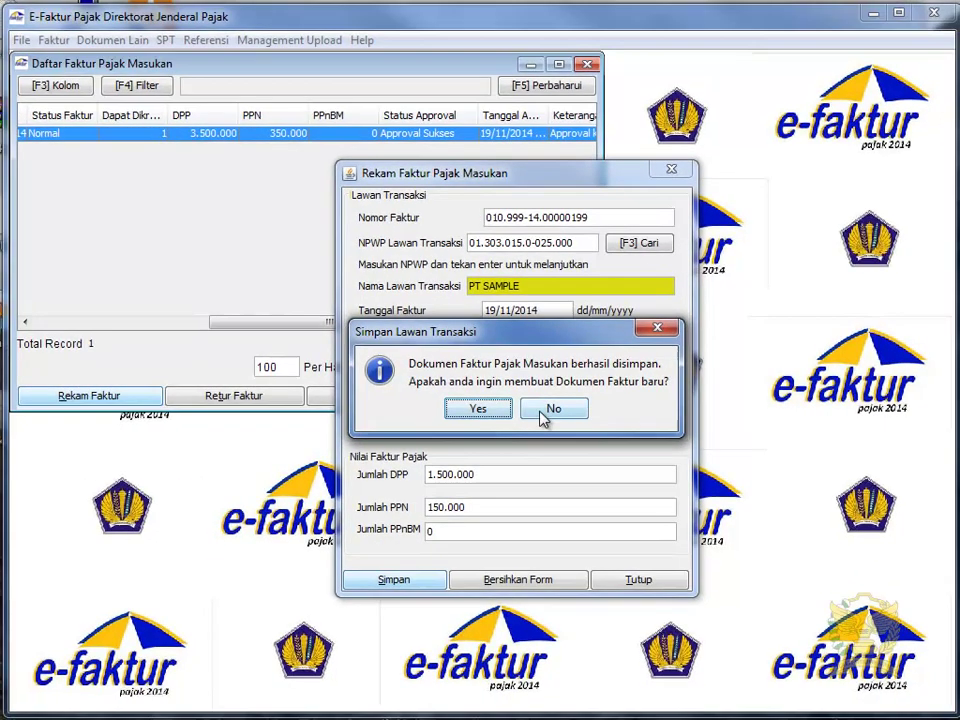
Step: Decline another invoice and queue the new 1.500.000 invoice for upload
{"action": "left_click", "coordinate": [543, 418]}
{"action": "left_click", "coordinate": [527, 150]}
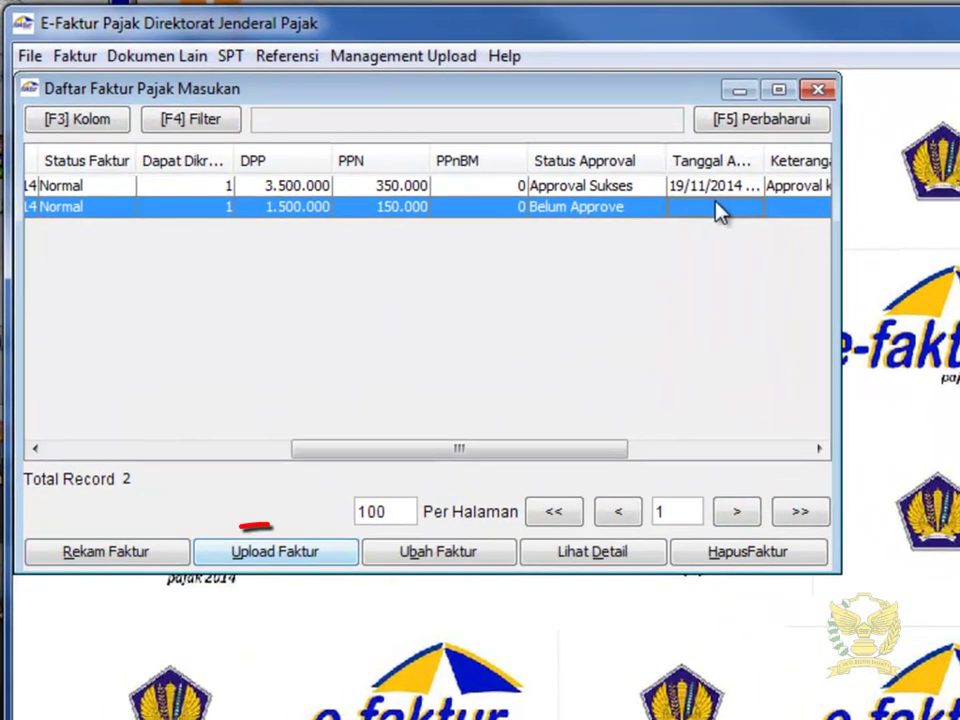
{"action": "left_click", "coordinate": [330, 555]}
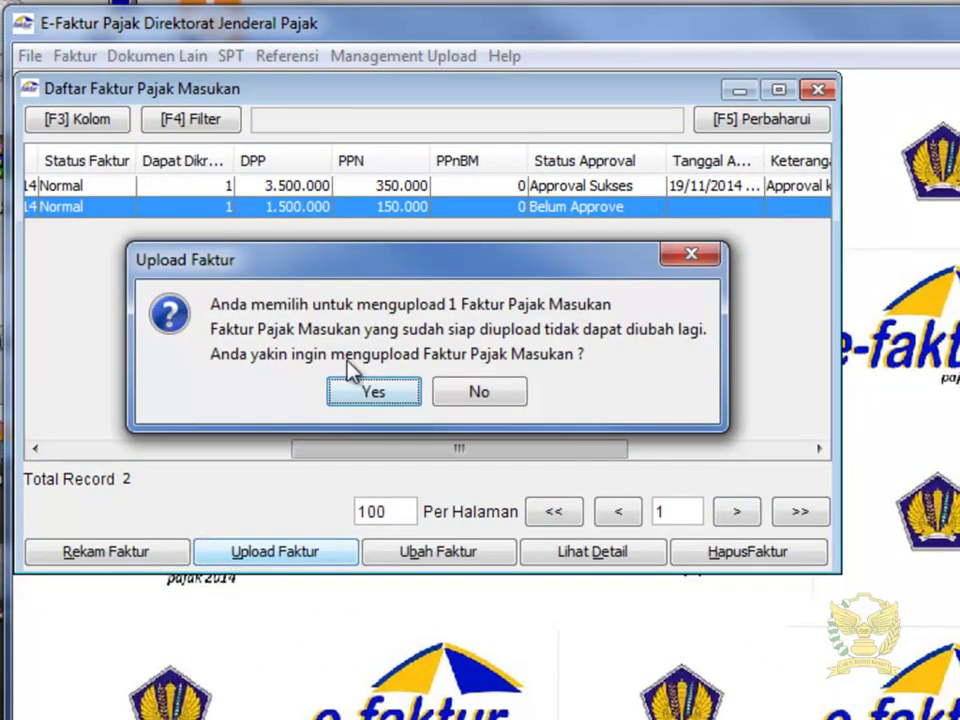
{"action": "left_click", "coordinate": [414, 393]}
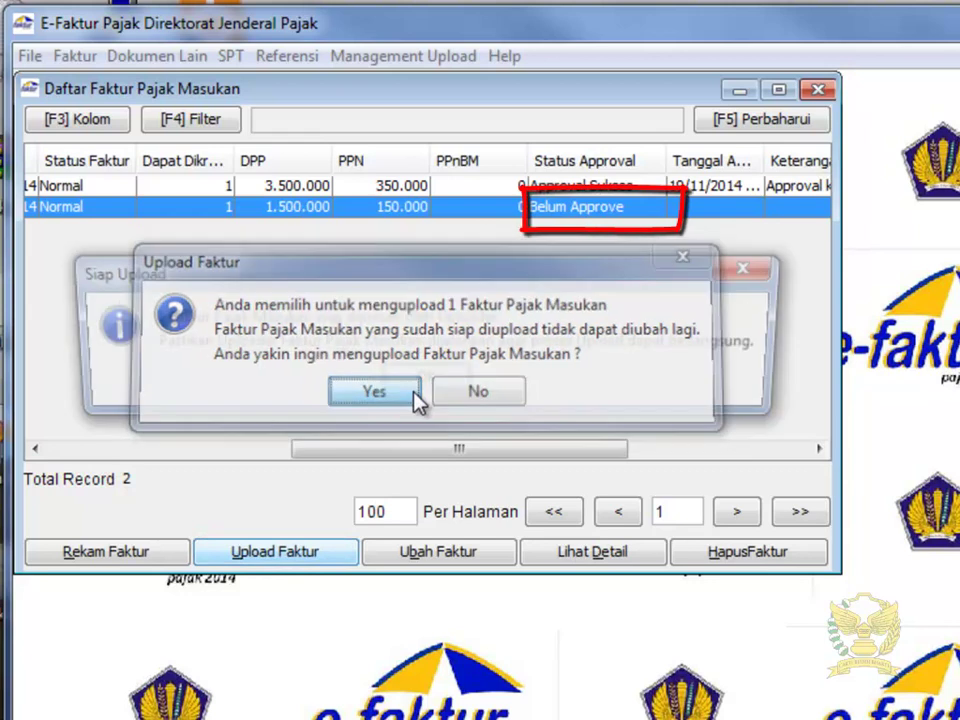
{"action": "left_click", "coordinate": [465, 389]}
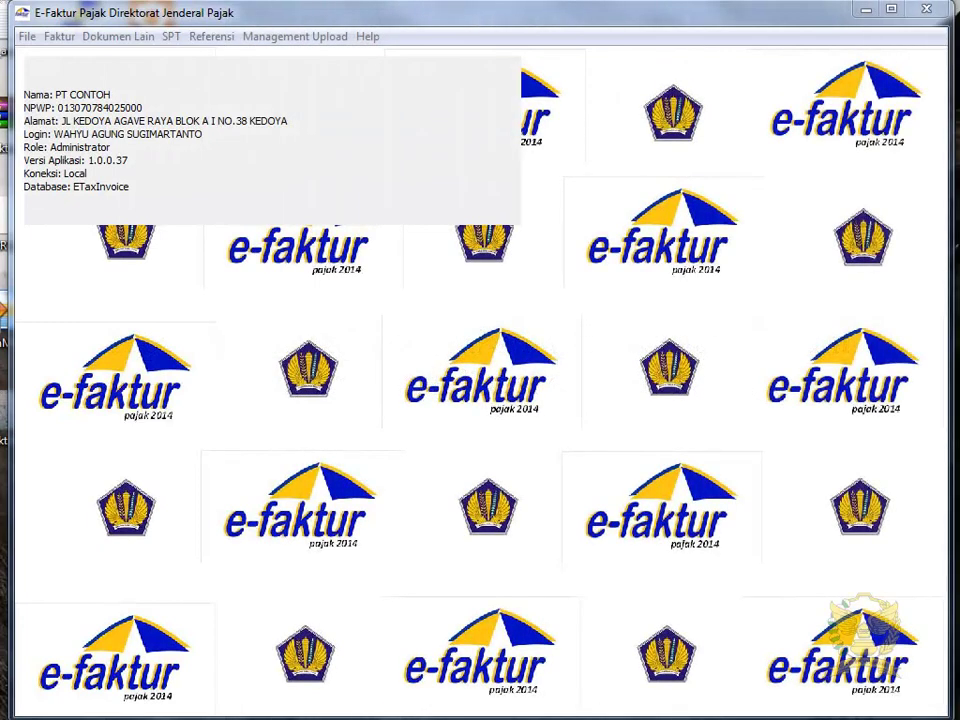
Step: Reopen Faktur > Pajak Masukan > Administrasi Faktur and start a new Rekam Faktur form
{"action": "left_click", "coordinate": [55, 38]}
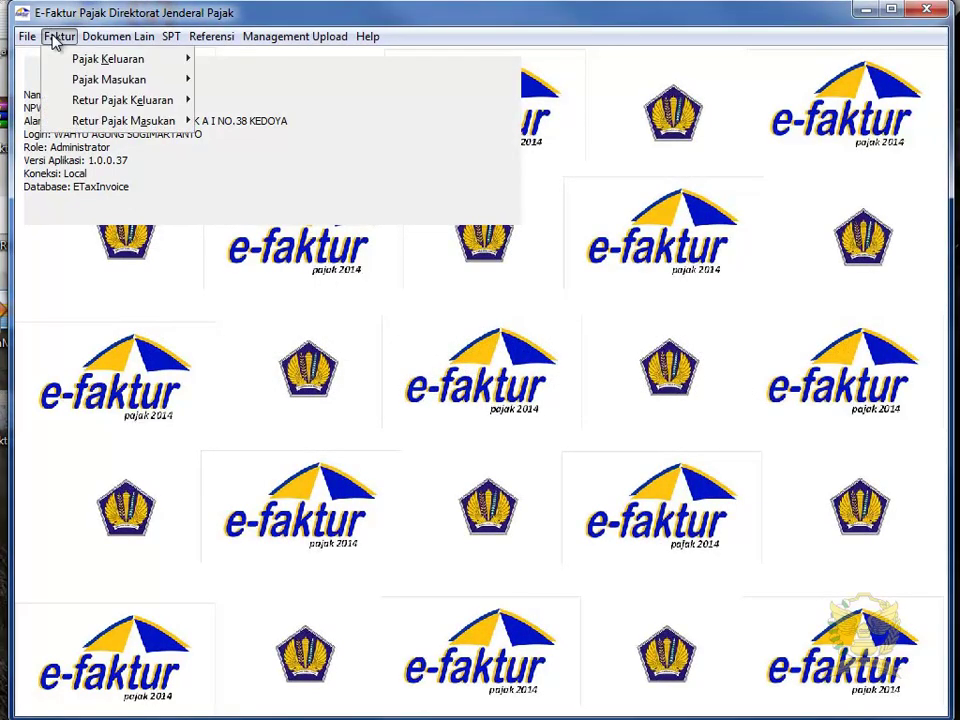
{"action": "mouse_move", "coordinate": [69, 79]}
{"action": "left_click", "coordinate": [226, 86]}
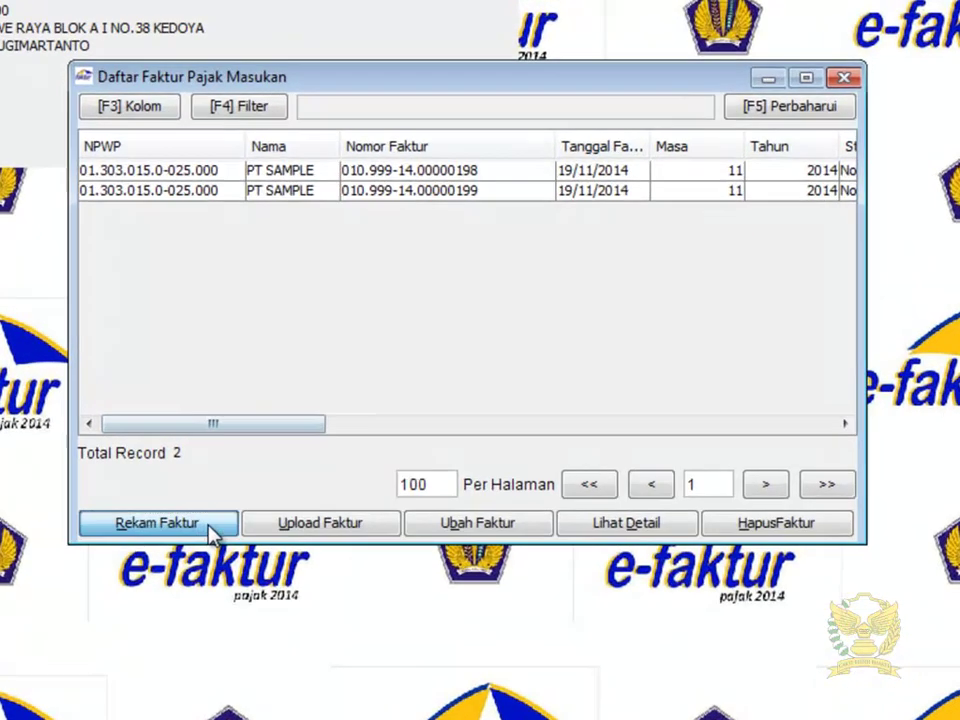
{"action": "left_click", "coordinate": [290, 491]}
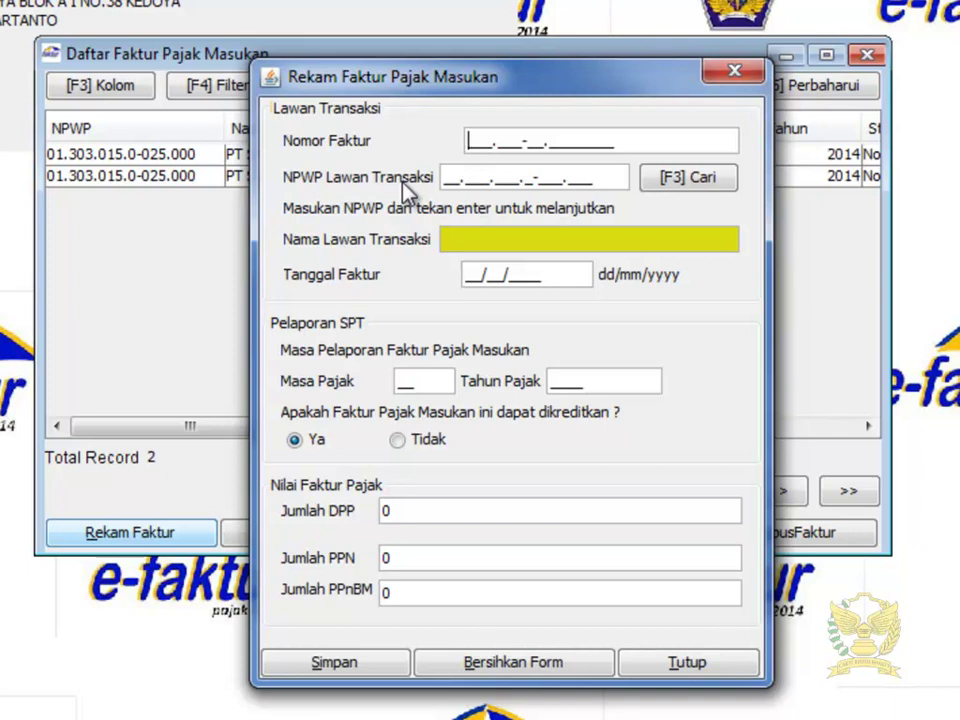
Step: Enter the invoice number and counterparty NPWP, then look up the unregistered NPWP
{"action": "type", "text": "010.000-14.80838600"}
{"action": "key", "text": "Tab"}
{"action": "key", "text": "Return"}
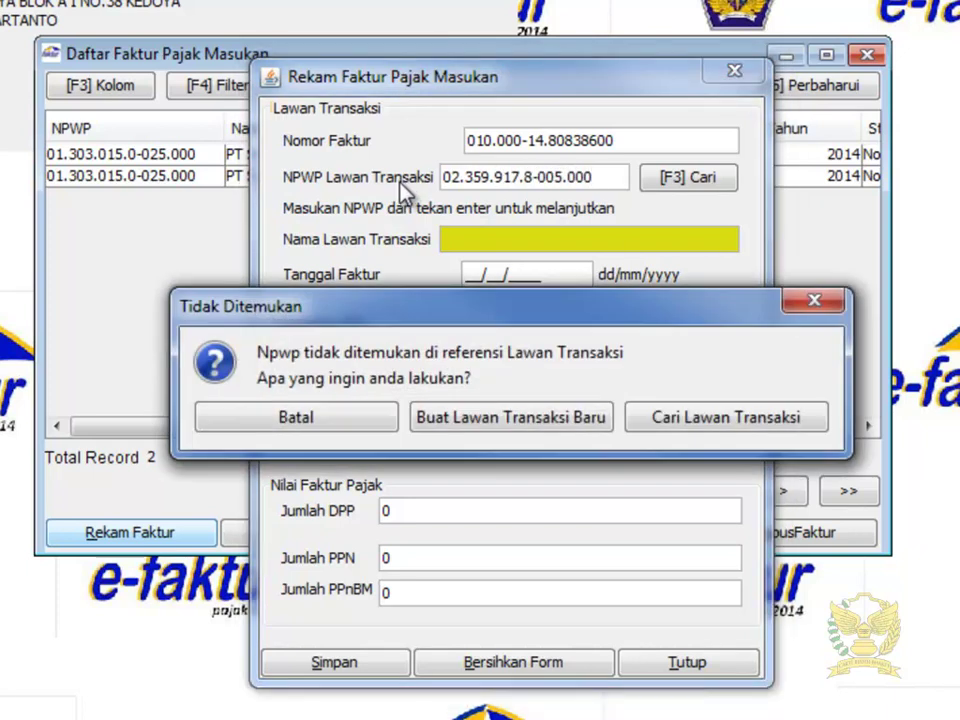
Step: Start a new counterparty entry and name it PT SAMPLE MASUKAN
{"action": "left_click", "coordinate": [484, 428]}
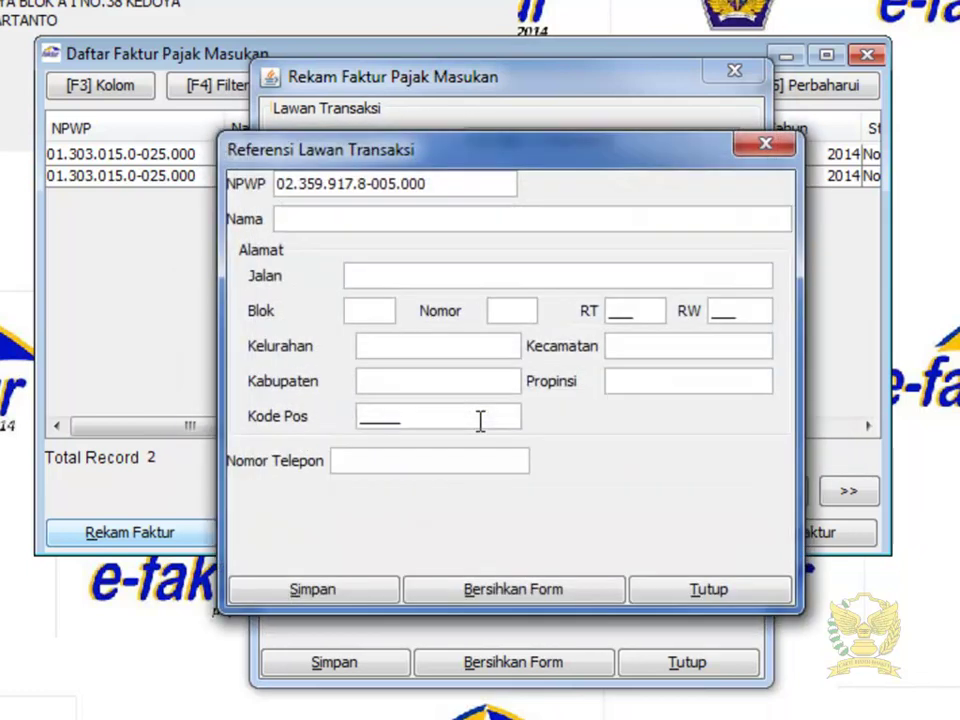
{"action": "type", "text": "PT SA"}
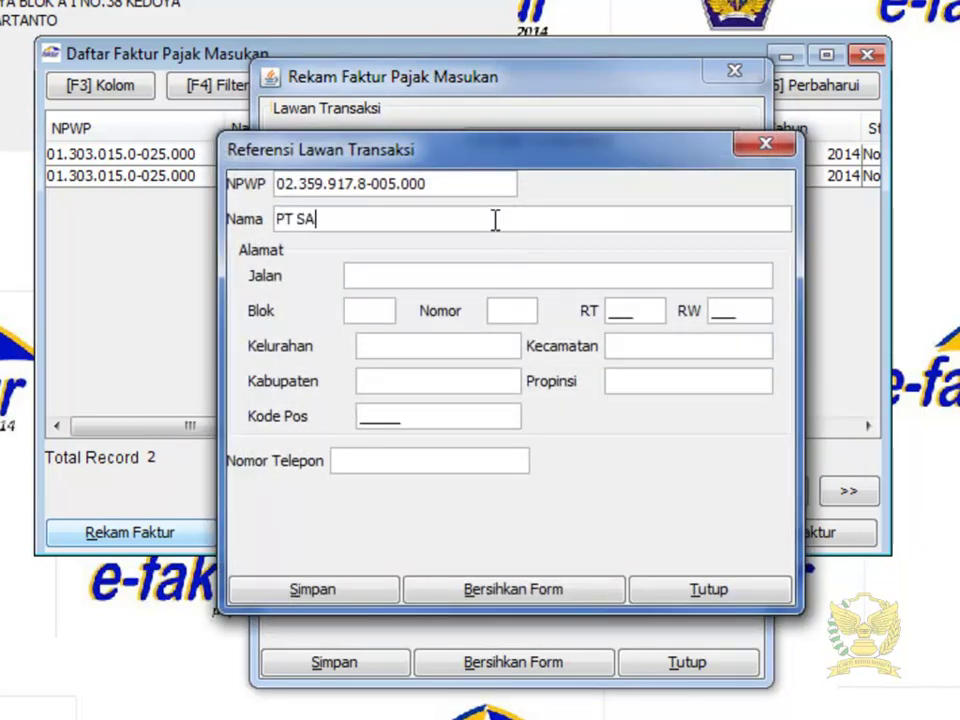
{"action": "type", "text": "MPLE MASUKAN"}
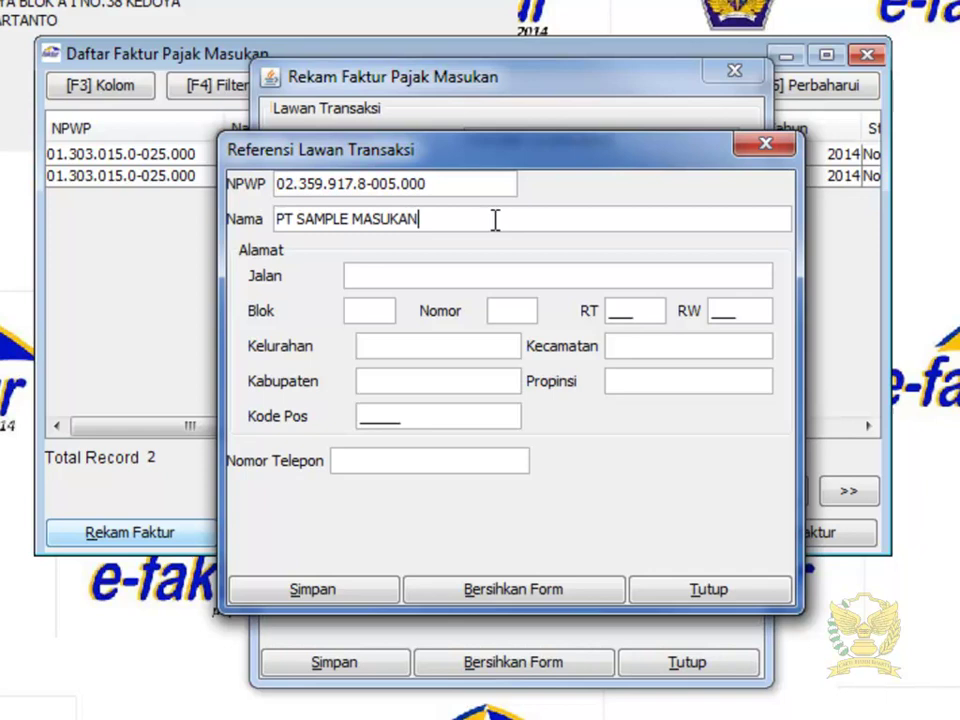
{"action": "key", "text": "Tab"}
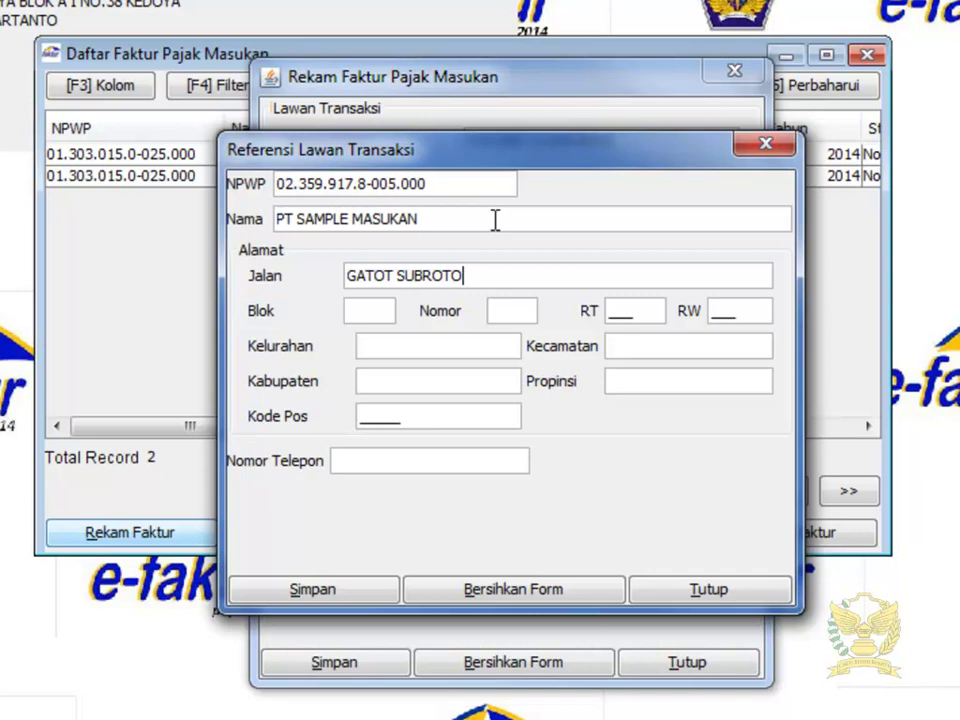
{"action": "key", "text": "Tab"}
{"action": "key", "text": "Tab"}
{"action": "key", "text": "Tab"}
{"action": "type", "text": "008"}
{"action": "key", "text": "Tab"}
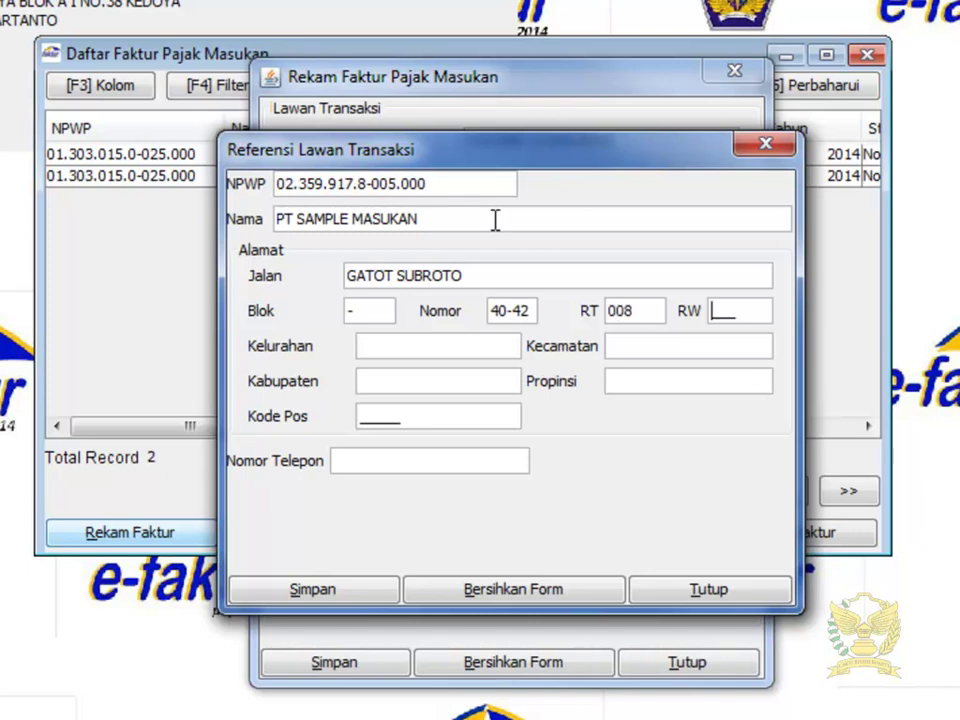